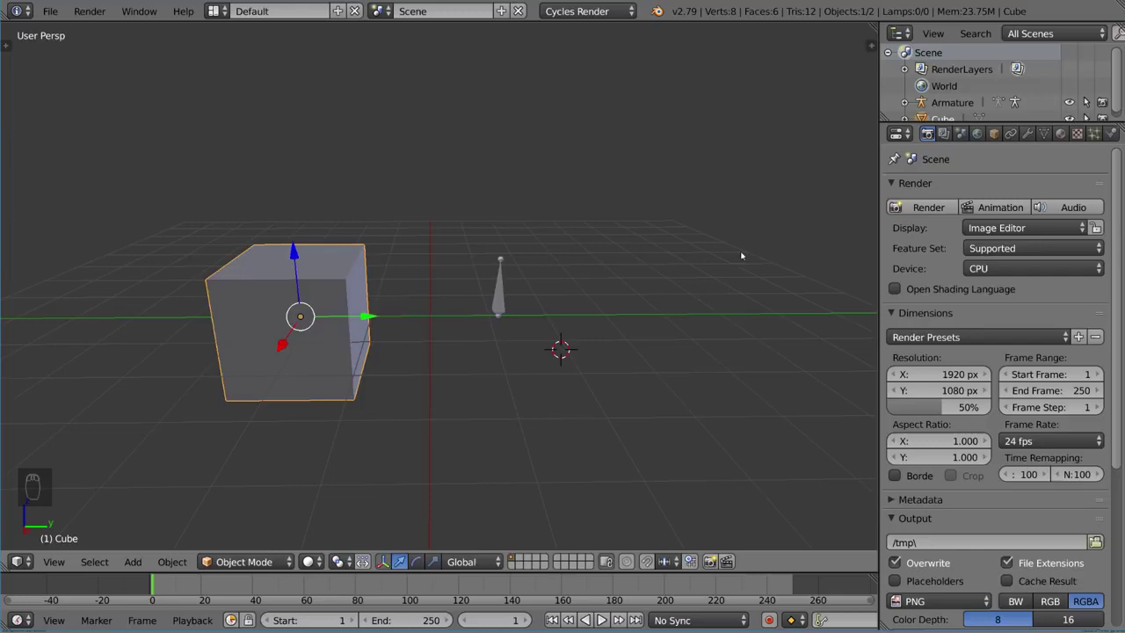
# - Show the Cube's Object Constraints tab and list the available constraint types
pyautogui.click(993, 134)
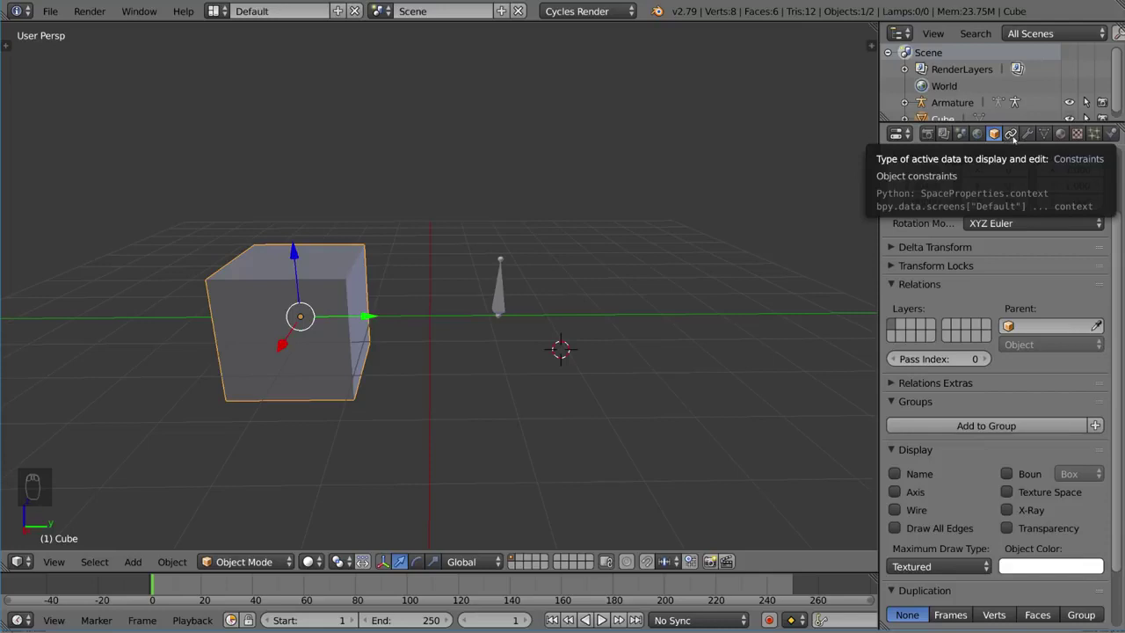
pyautogui.click(1012, 134)
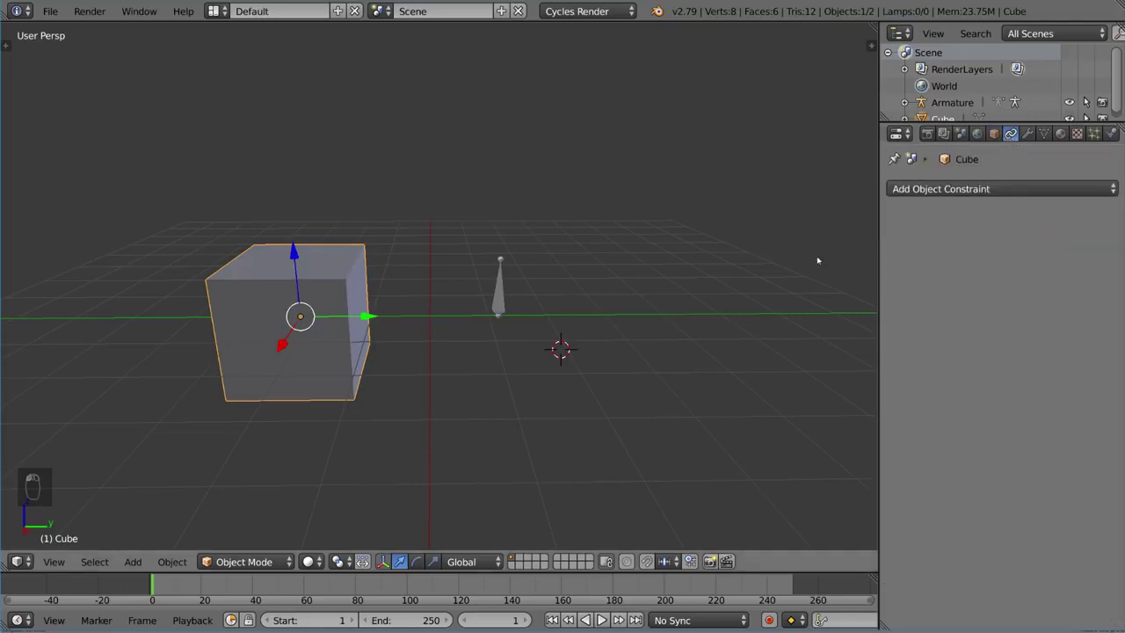
pyautogui.click(1066, 190)
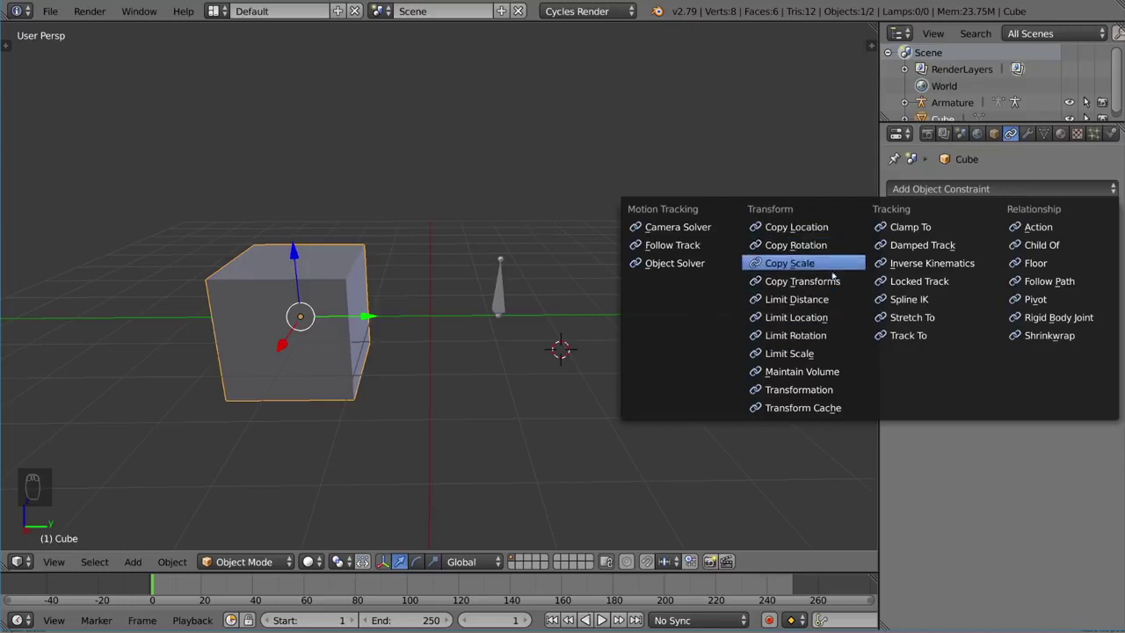
# - Add a Copy Location constraint to the cube and duplicate it upward as Cube.001
pyautogui.click(829, 230)
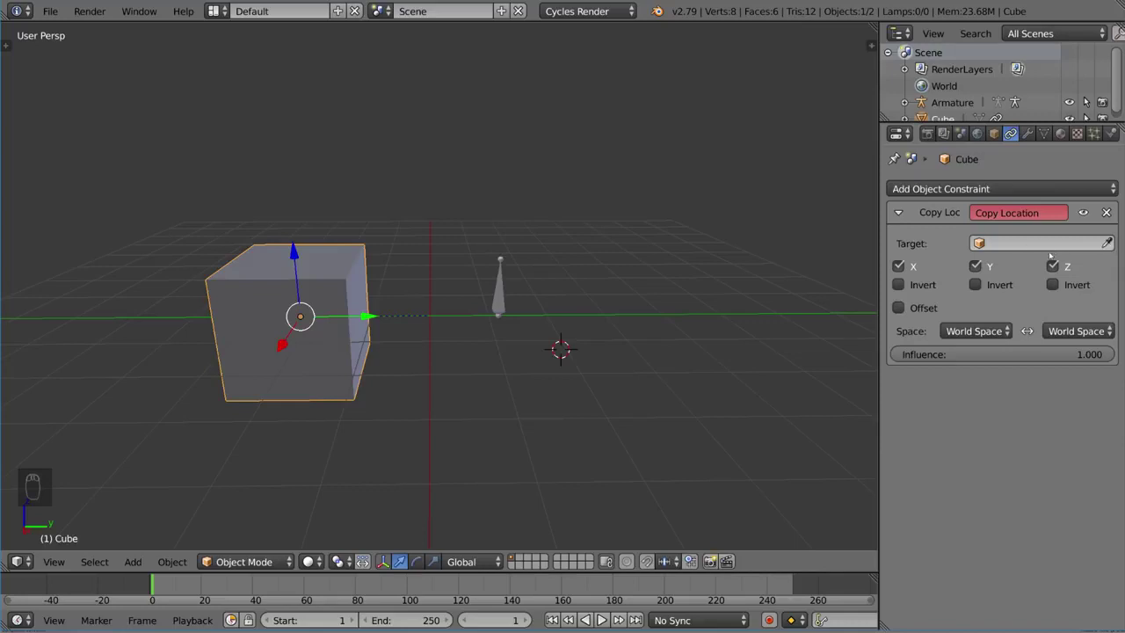
pyautogui.hotkey('shift', 'd')
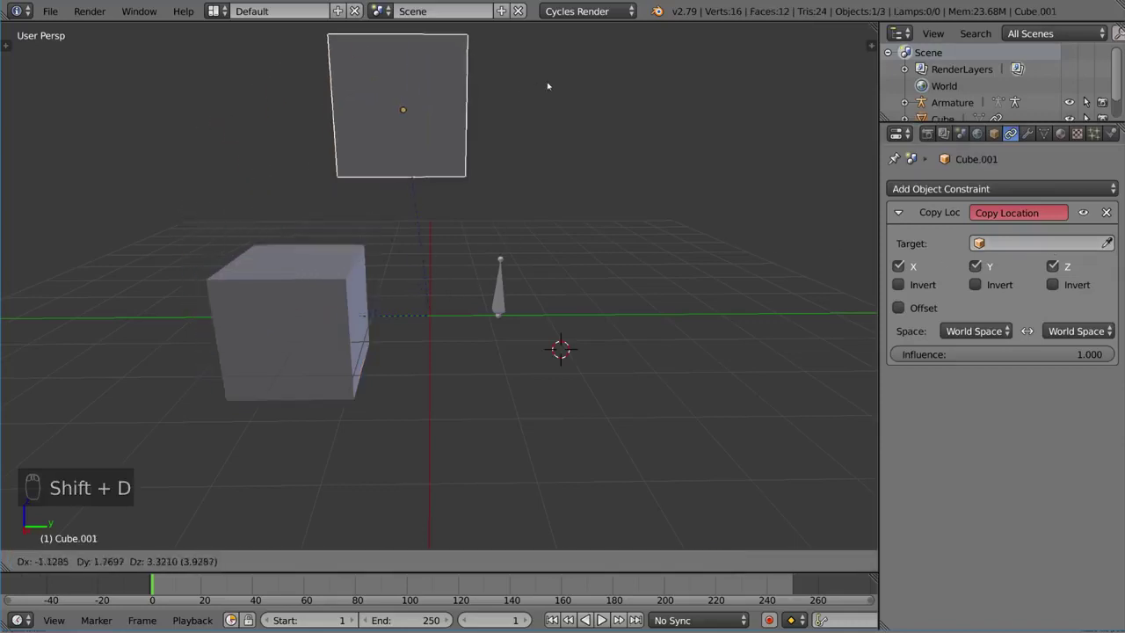
pyautogui.click(330, 159)
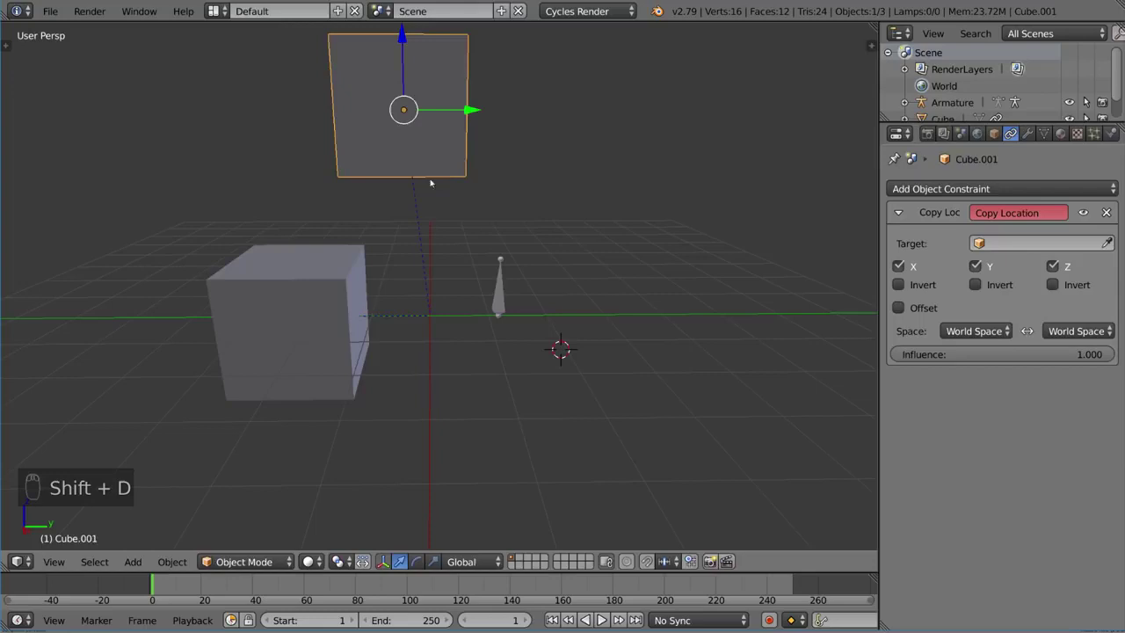
# - Remove the original Cube's constraint, then start picking Cube.001's constraint target
pyautogui.rightClick(290, 334)
pyautogui.click(1106, 212)
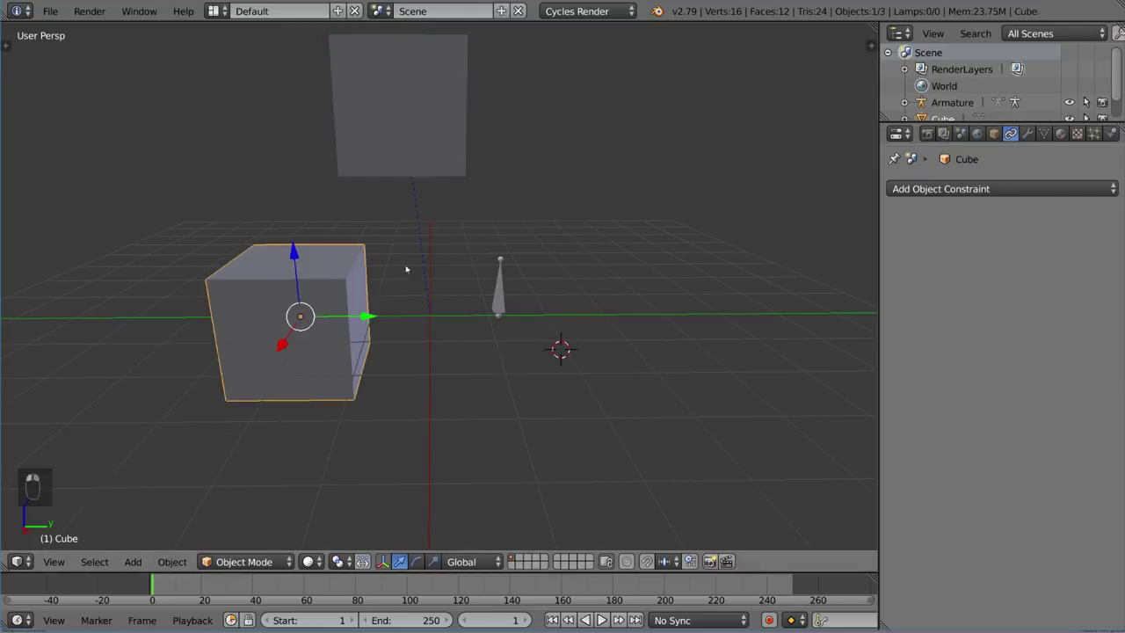
pyautogui.rightClick(438, 111)
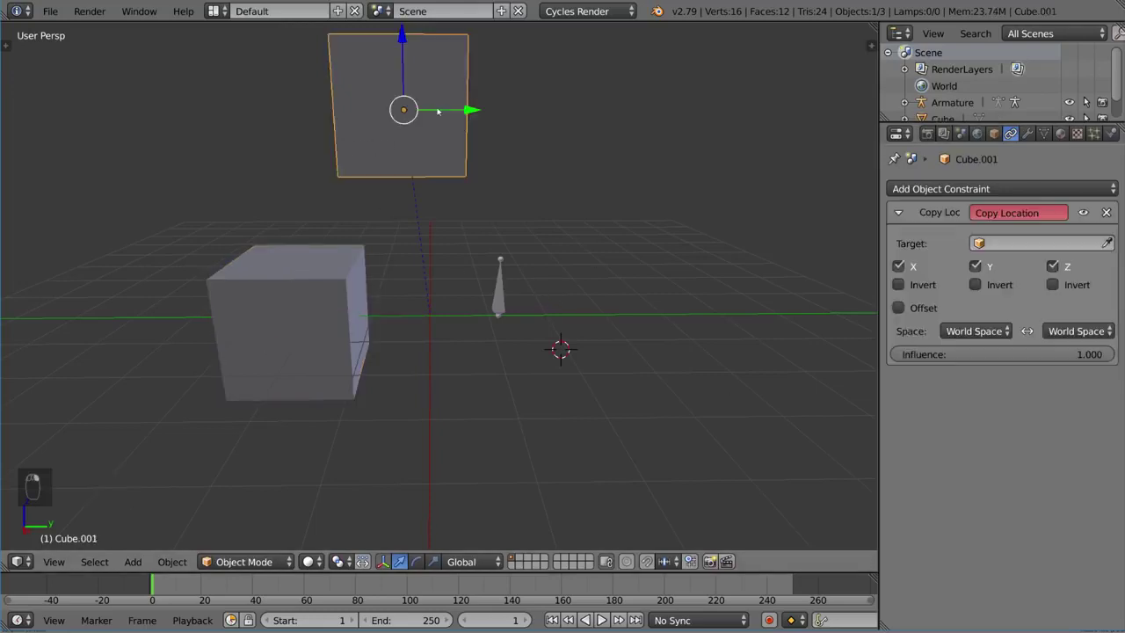
pyautogui.click(1107, 244)
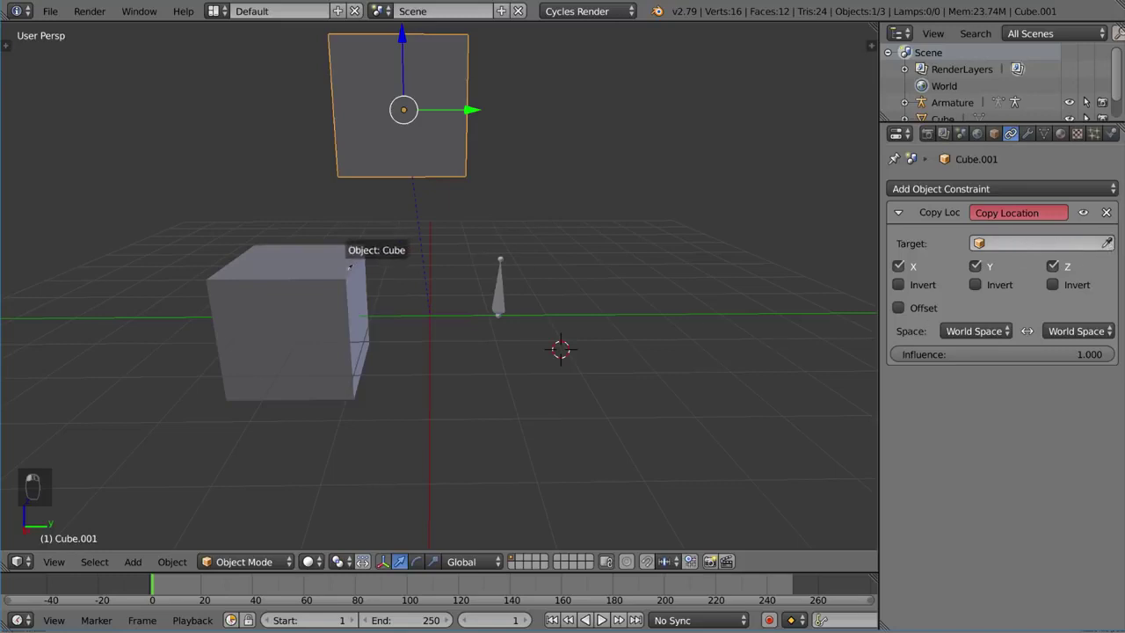
# - Target Cube.001's Copy Location at Cube, test moving the copy, and rotate it freely
pyautogui.click(321, 284)
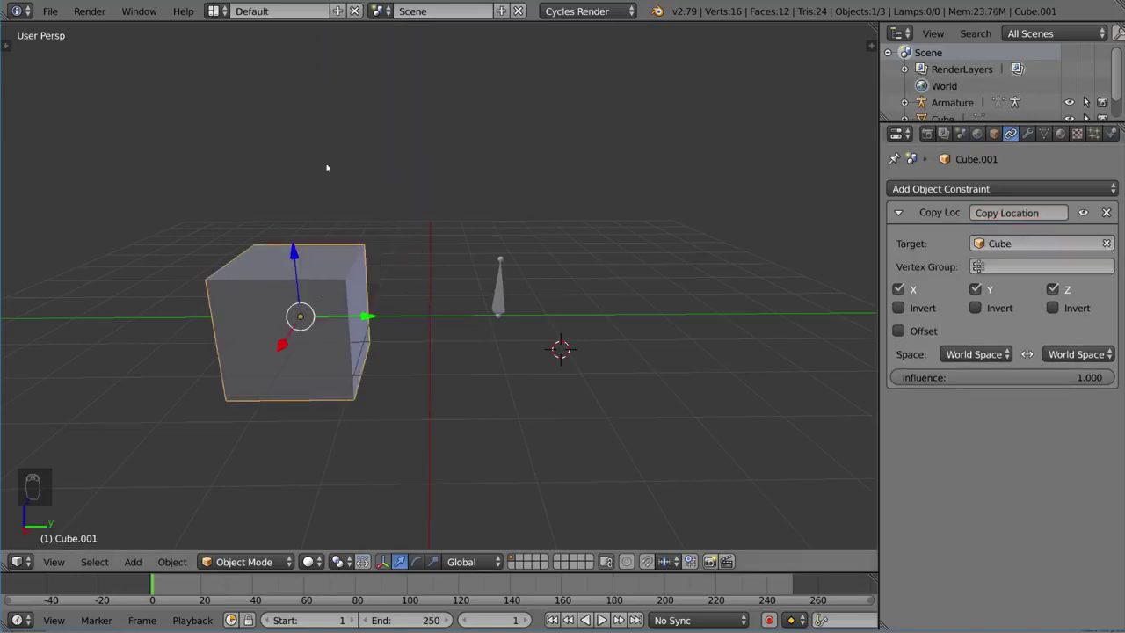
pyautogui.press('g')
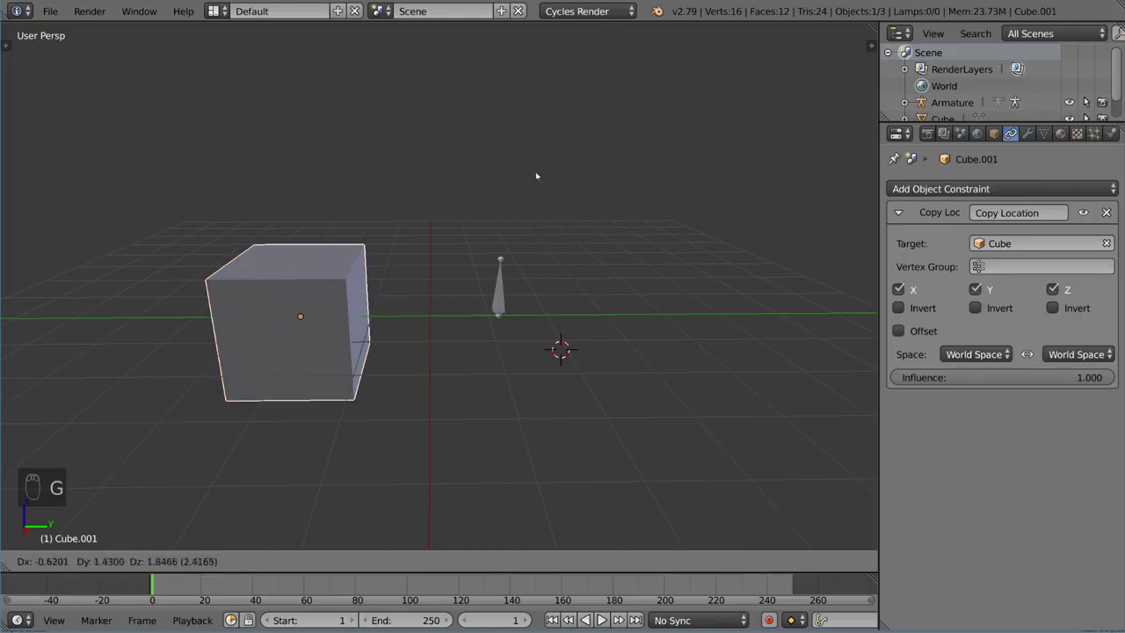
pyautogui.rightClick(418, 264)
pyautogui.press('g')
pyautogui.rightClick(514, 202)
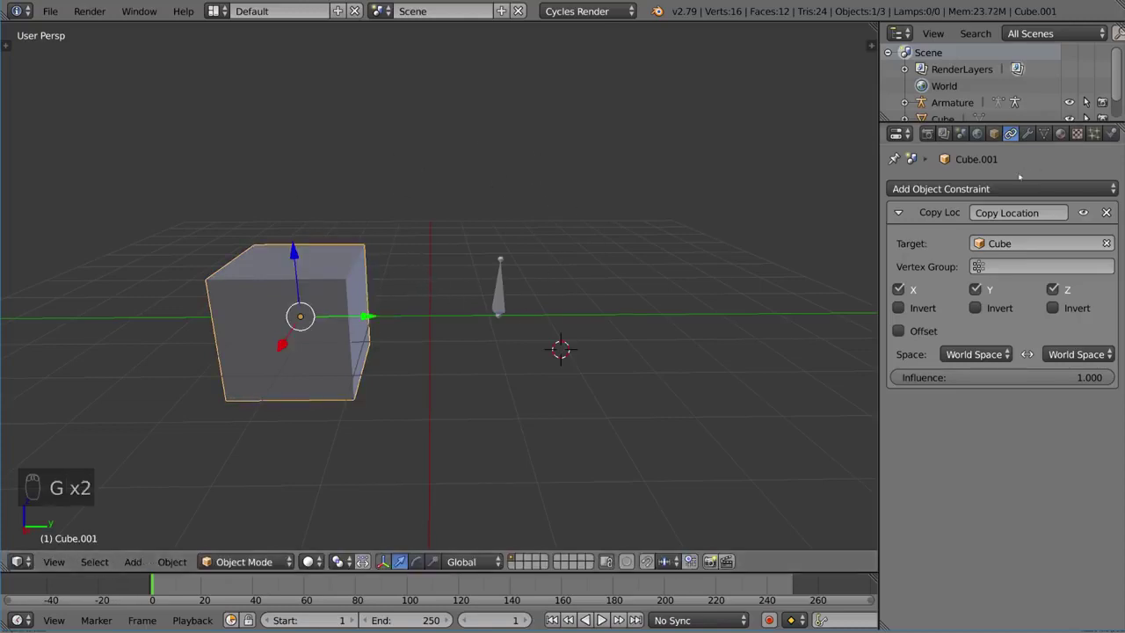
pyautogui.press('g')
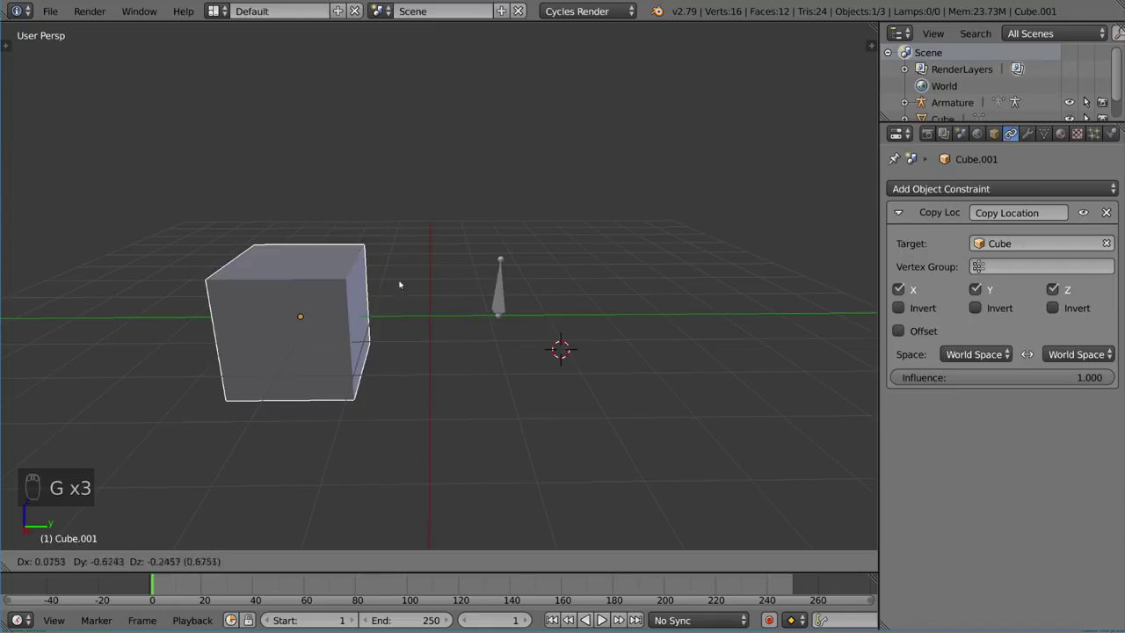
pyautogui.rightClick(518, 294)
pyautogui.press('g')
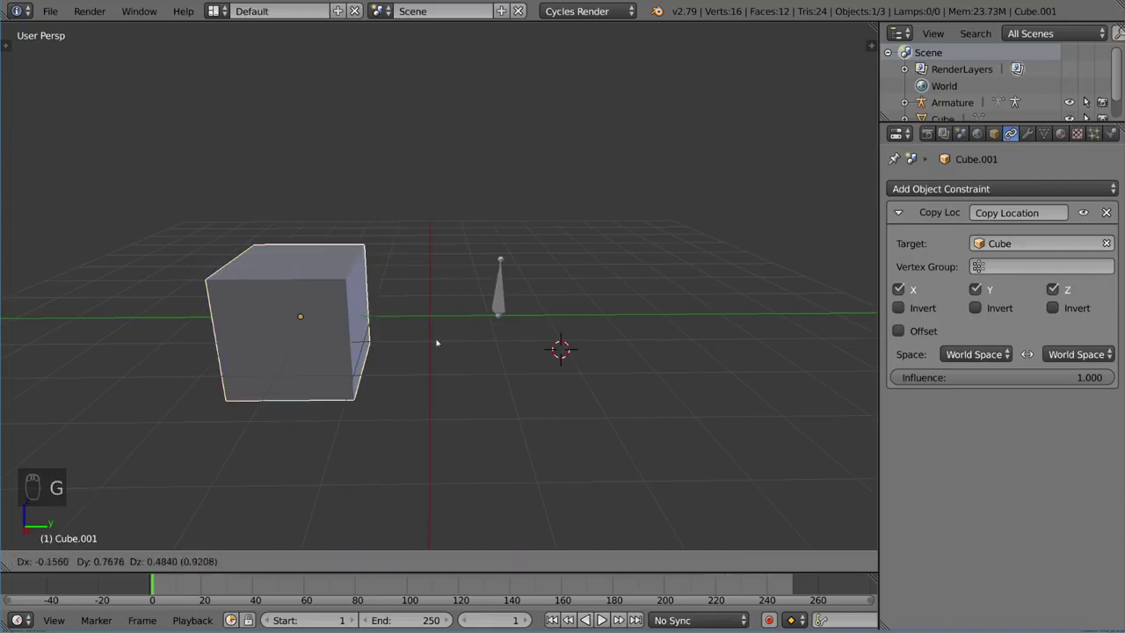
pyautogui.rightClick(451, 343)
pyautogui.press('r')
pyautogui.press('r')
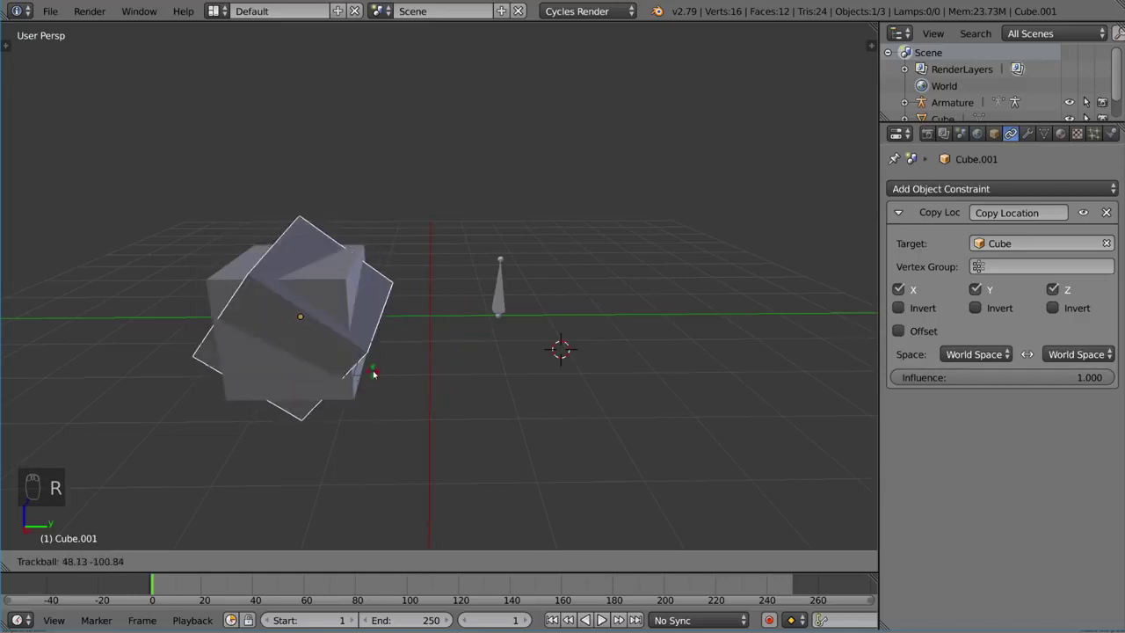
pyautogui.click(380, 383)
# - Test-move Cube, lower the copy's Influence to 0.453, then delete its Copy Location constraint
pyautogui.rightClick(348, 285)
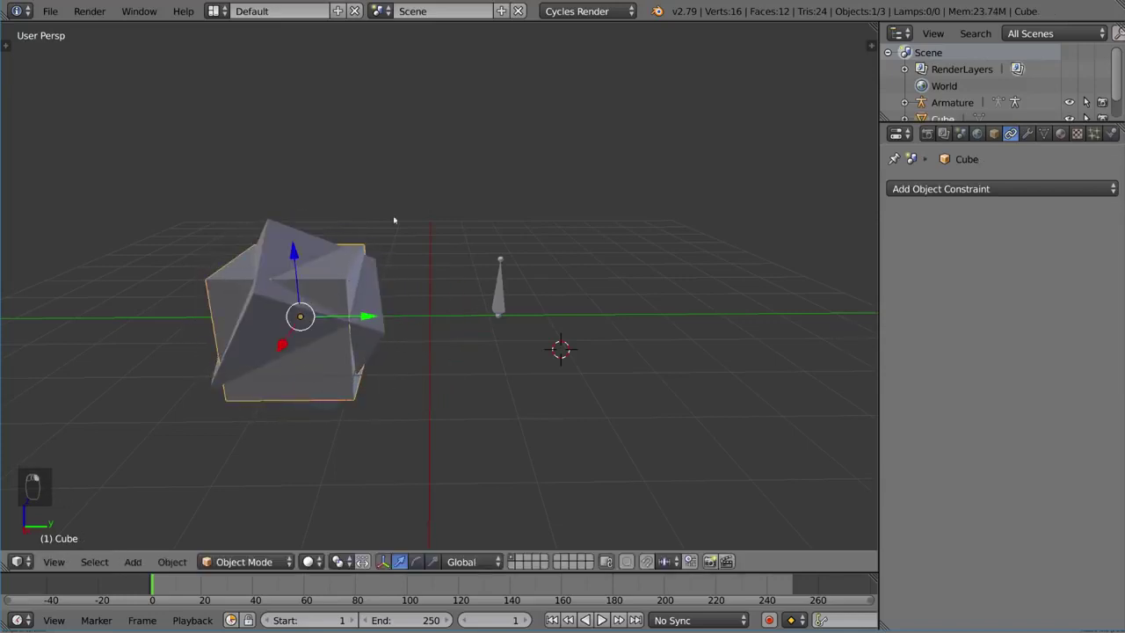
pyautogui.press('g')
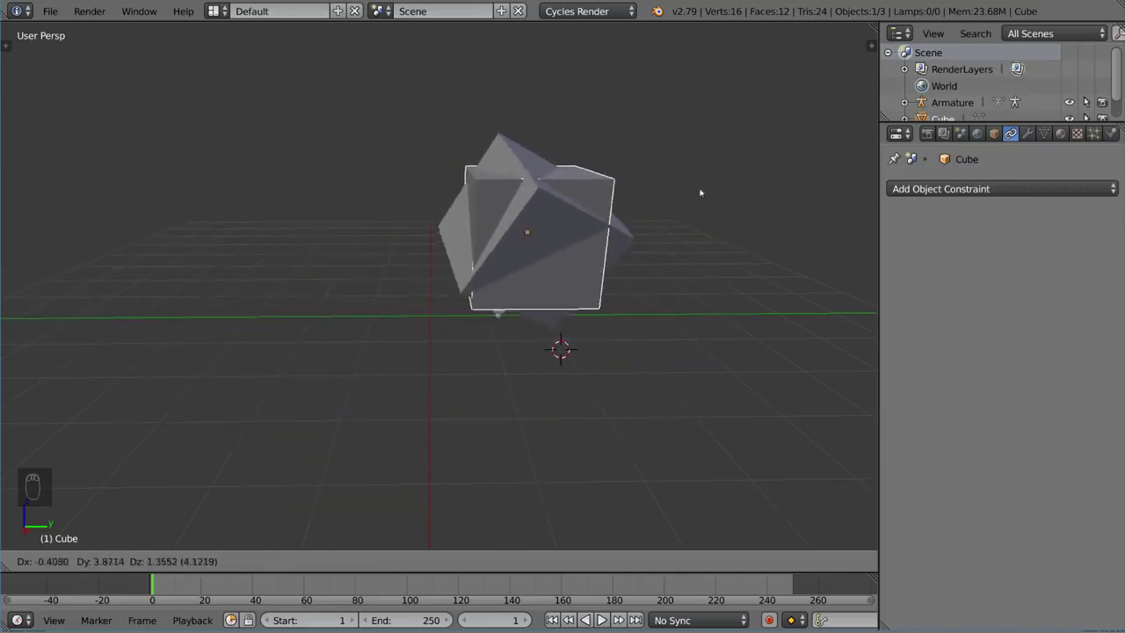
pyautogui.press('Escape')
pyautogui.rightClick(281, 334)
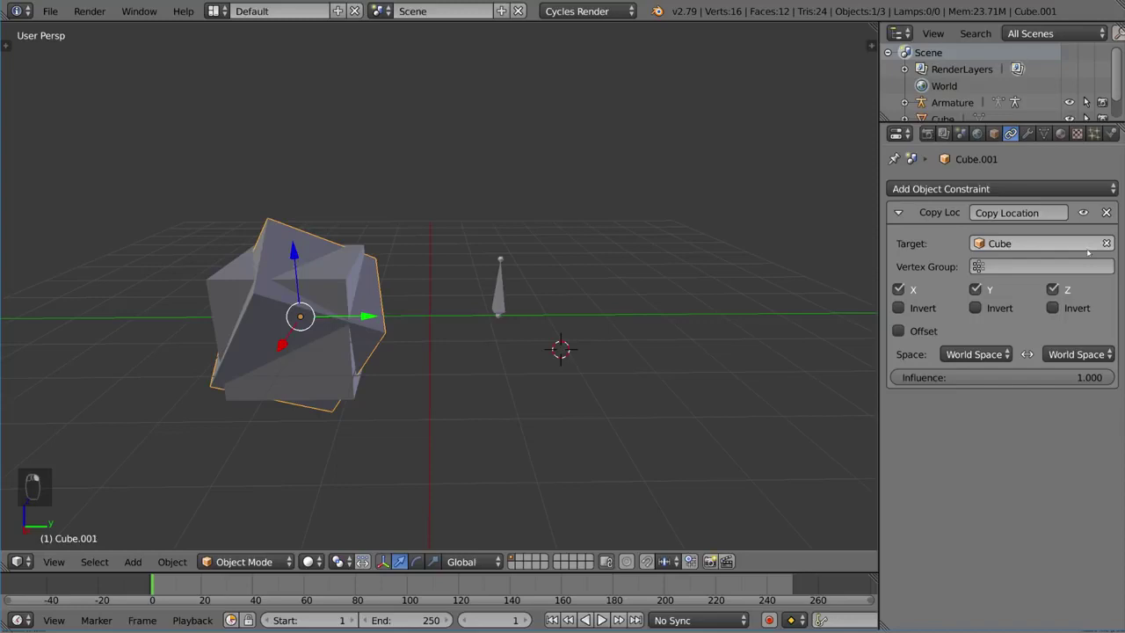
pyautogui.moveTo(1048, 375); pyautogui.dragTo(932, 377)
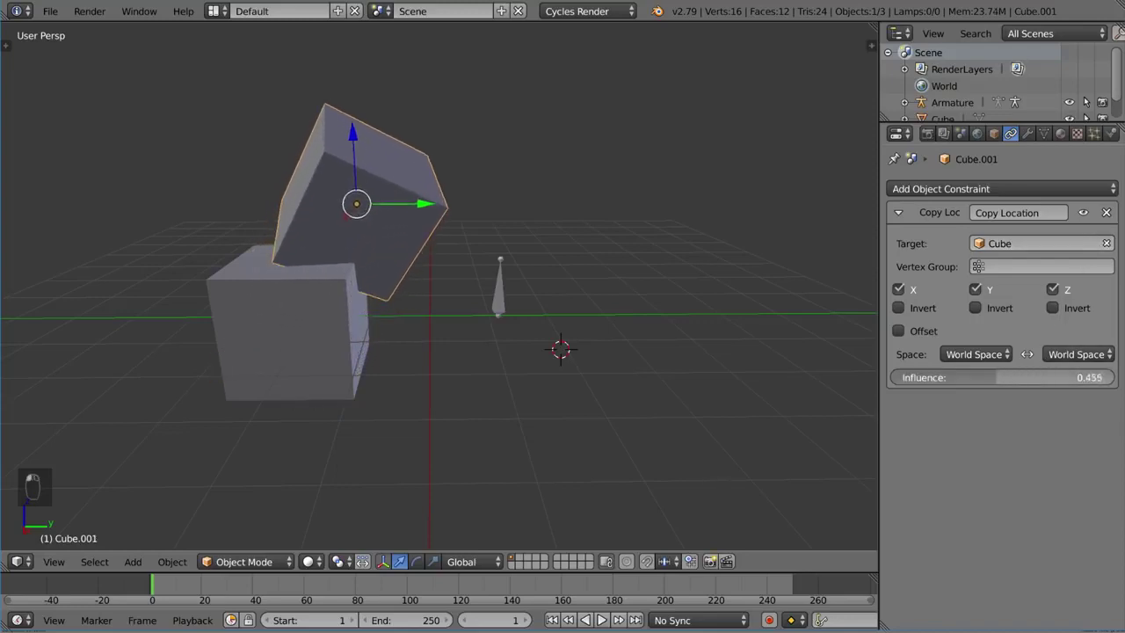
pyautogui.rightClick(372, 354)
pyautogui.press('g')
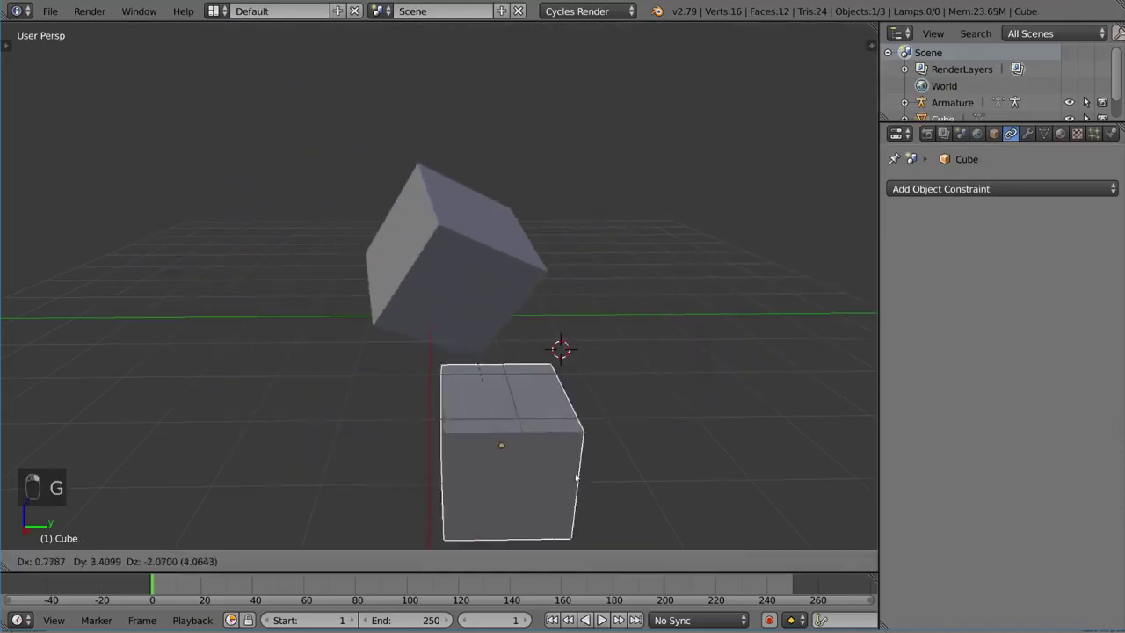
pyautogui.rightClick(741, 377)
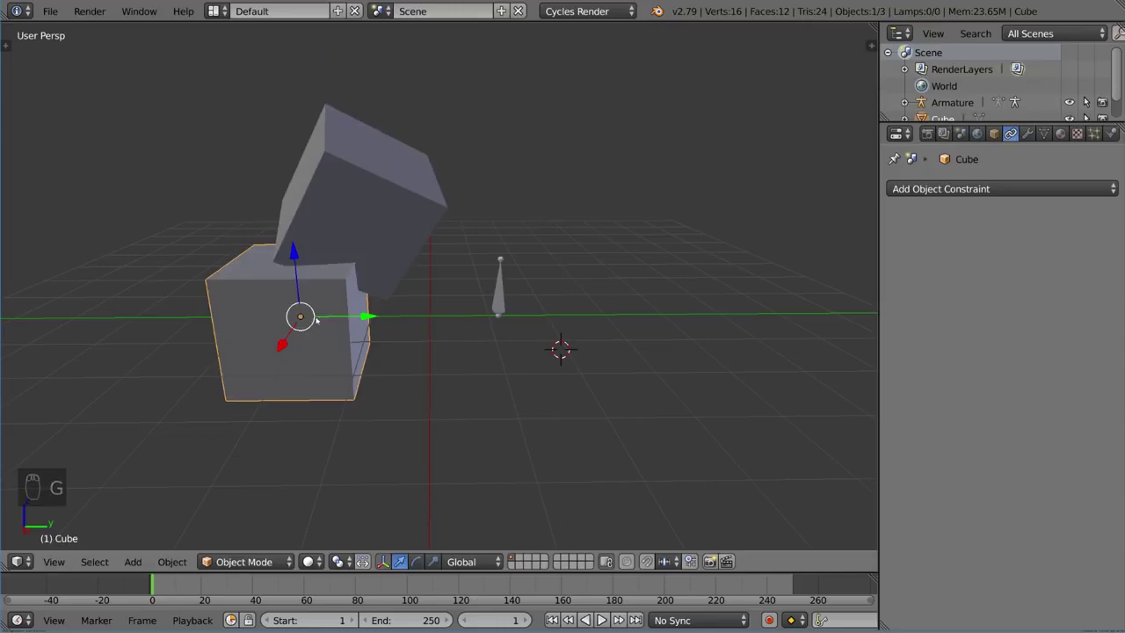
pyautogui.rightClick(353, 196)
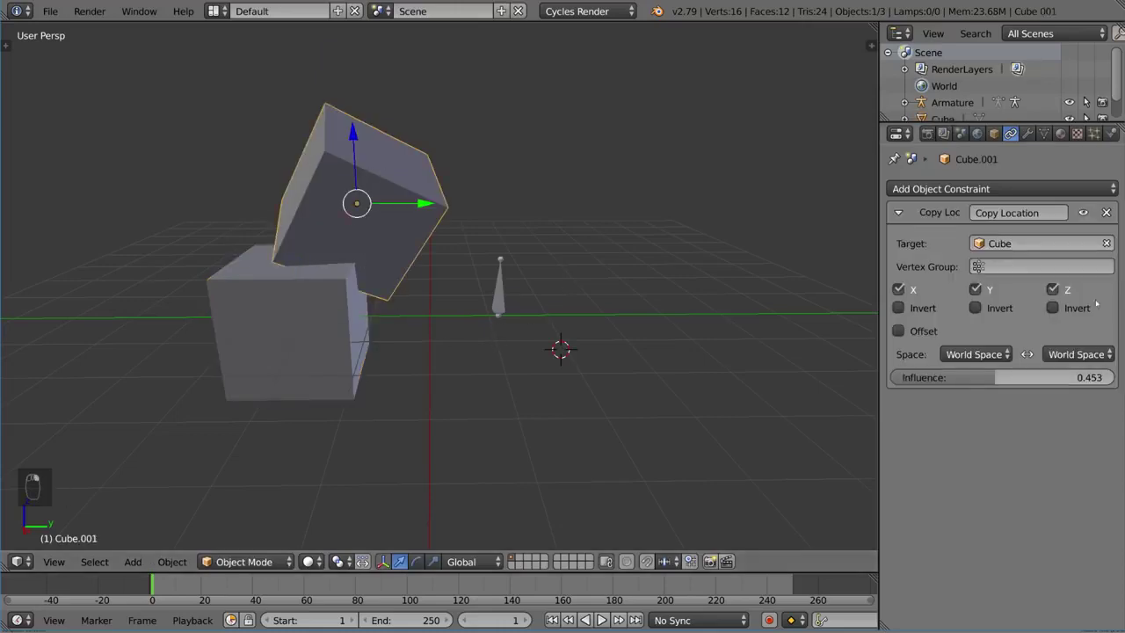
pyautogui.click(1106, 212)
# - In the armature's Edit Mode, extrude and duplicate new bones above the existing chain
pyautogui.rightClick(499, 295)
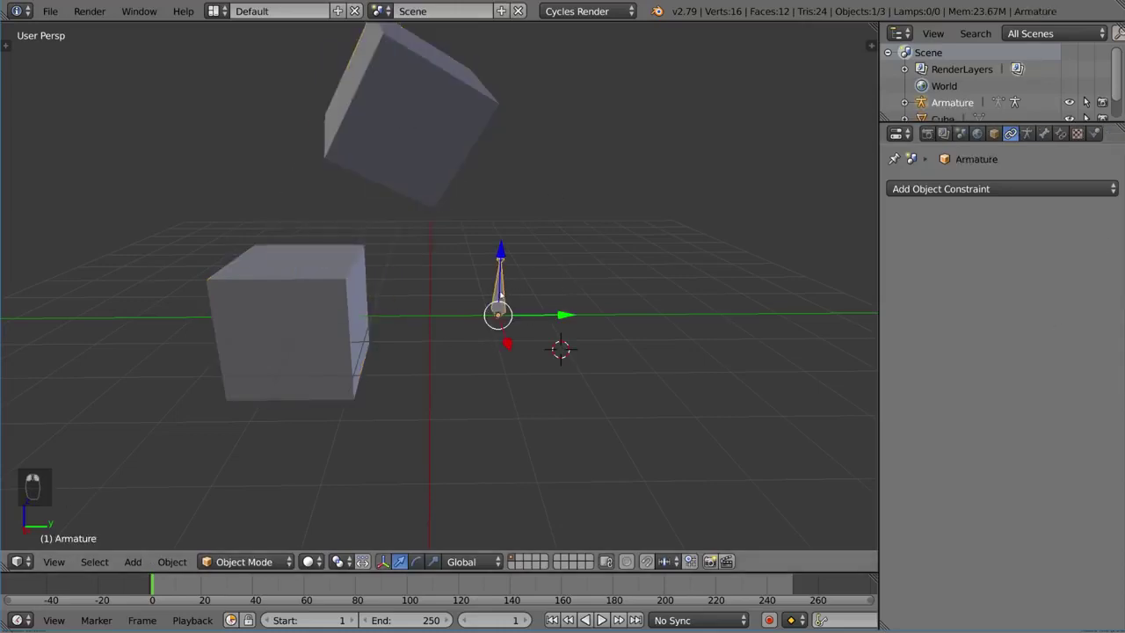
pyautogui.press('Tab')
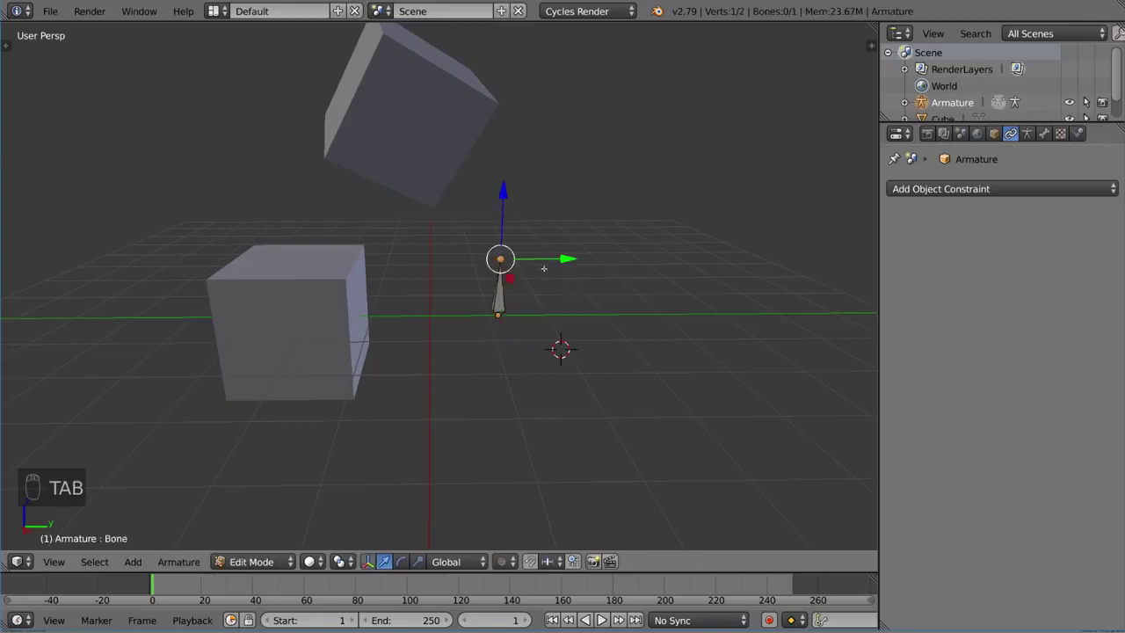
pyautogui.press('e')
pyautogui.click(533, 207)
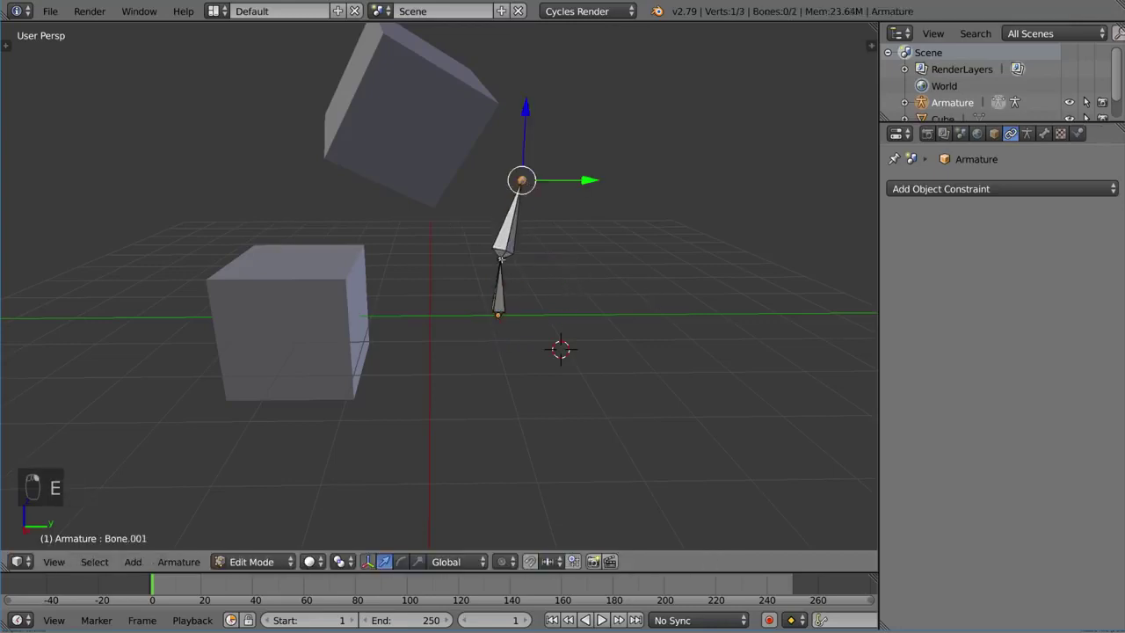
pyautogui.hotkey('shift', 'd')
pyautogui.rightClick(522, 181)
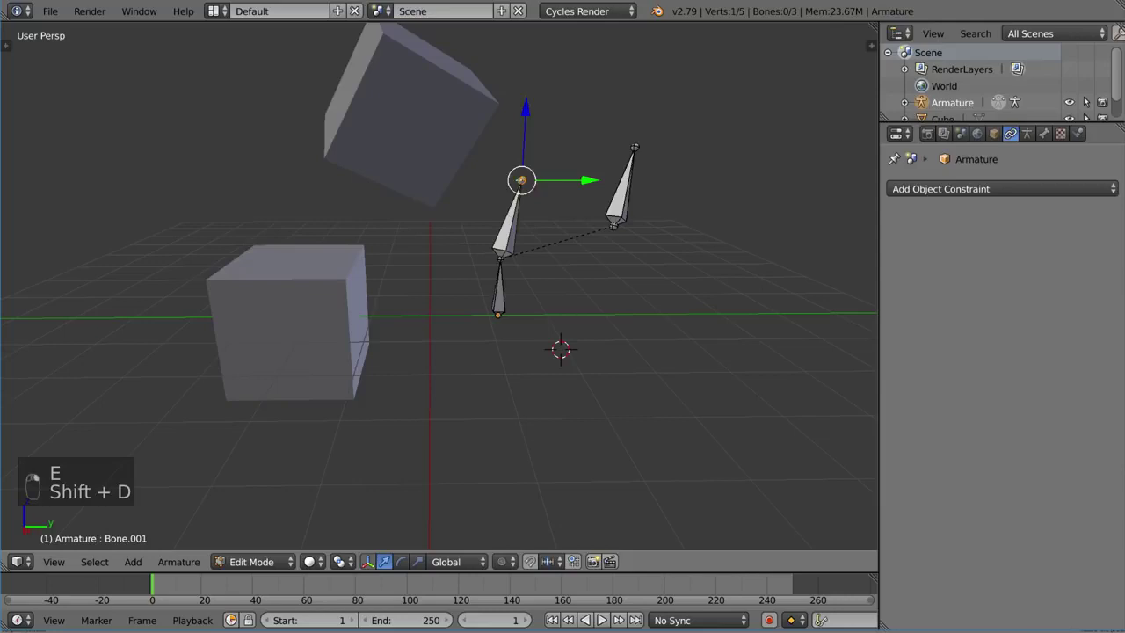
pyautogui.press('e')
pyautogui.click(541, 148)
pyautogui.press('g')
pyautogui.click(539, 150)
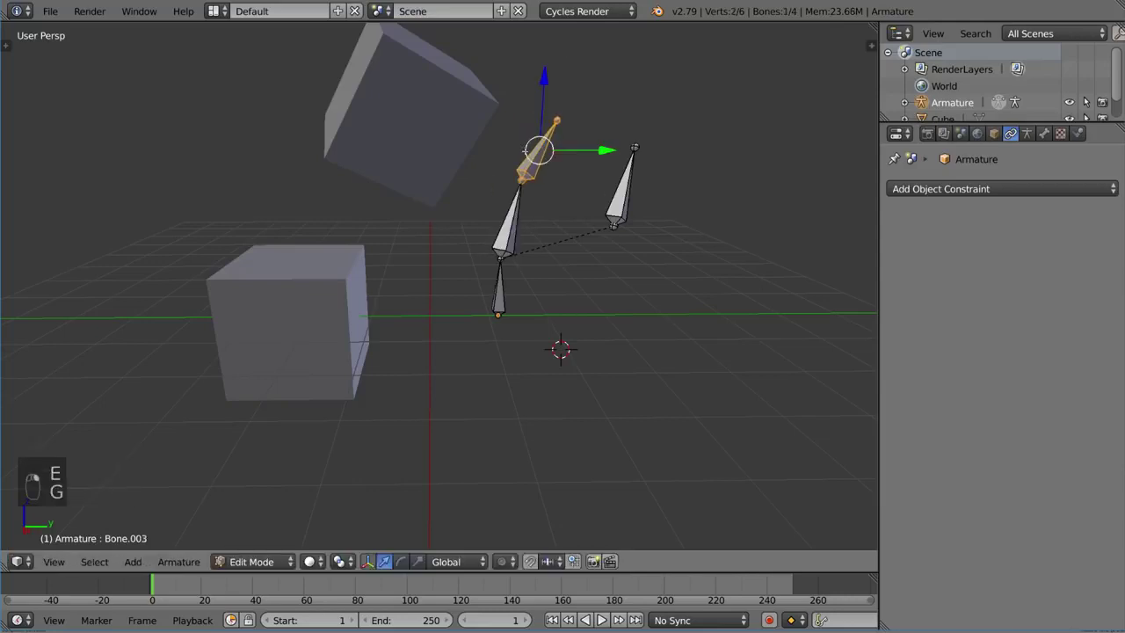
# - Disconnect the new bone from its parent, move it up and right, and leave Edit Mode
pyautogui.hotkey('alt', 'p')
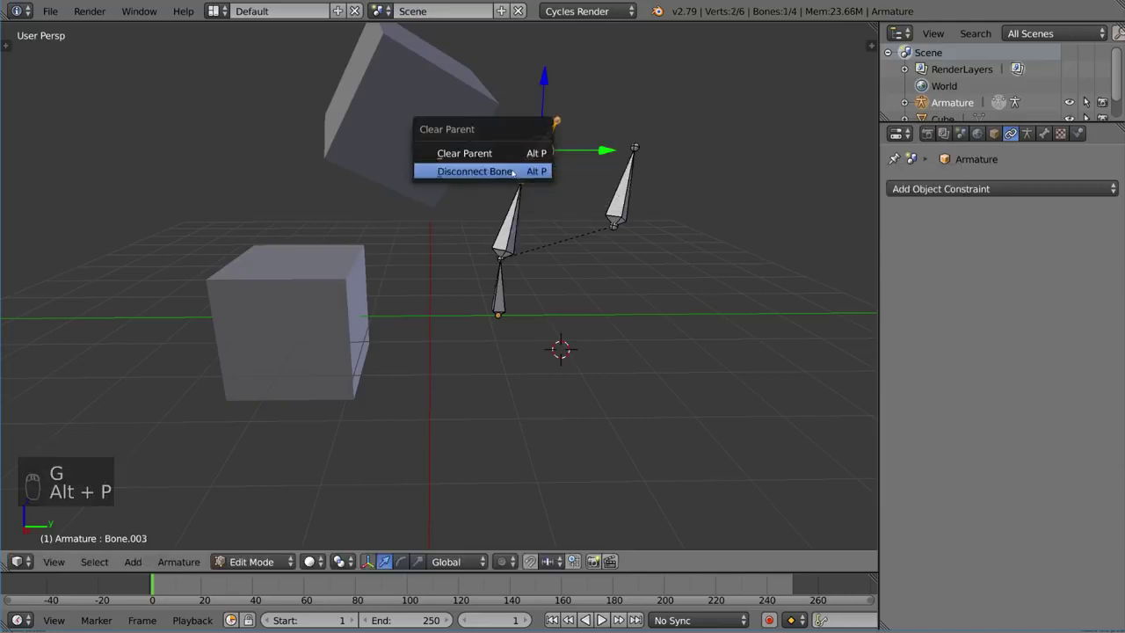
pyautogui.click(512, 172)
pyautogui.press('g')
pyautogui.click(670, 140)
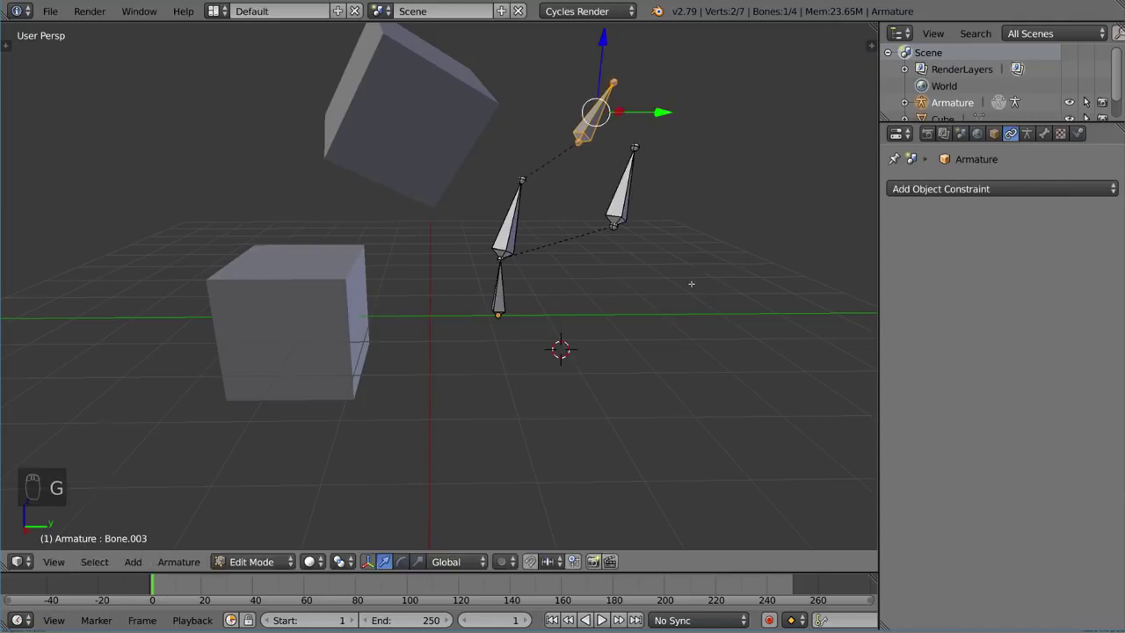
pyautogui.press('Tab')
# - In Pose Mode, trial-rotate Bone.002 and the root Bone, cancelling each rotation
pyautogui.hotkey('ctrl', 'Tab')
pyautogui.rightClick(622, 200)
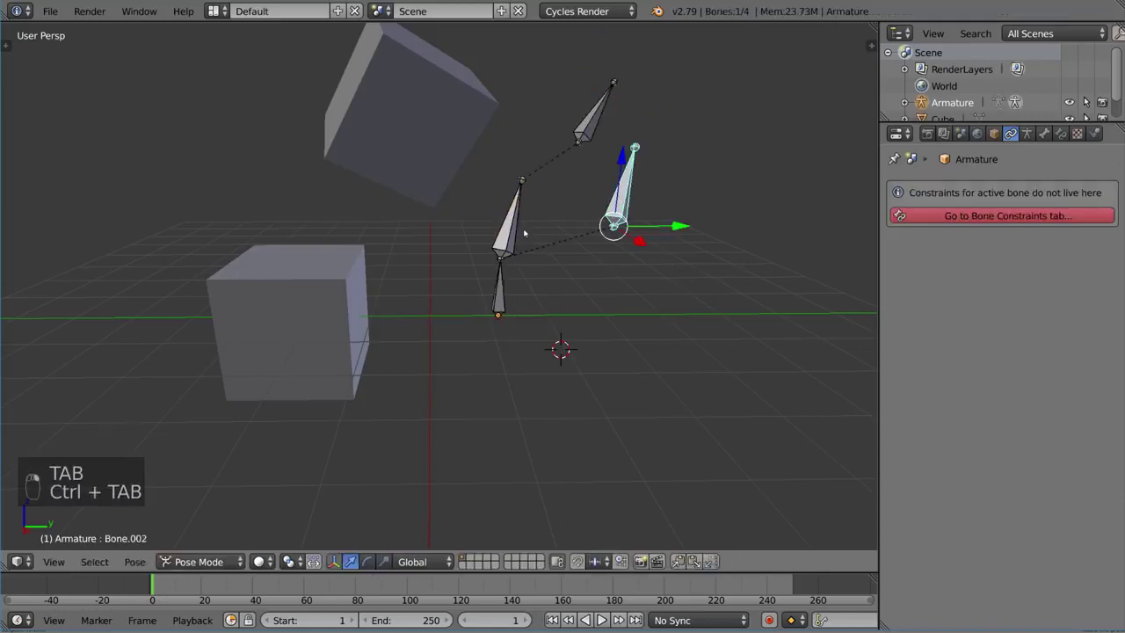
pyautogui.press('r')
pyautogui.rightClick(620, 207)
pyautogui.rightClick(509, 219)
pyautogui.rightClick(498, 286)
pyautogui.press('r')
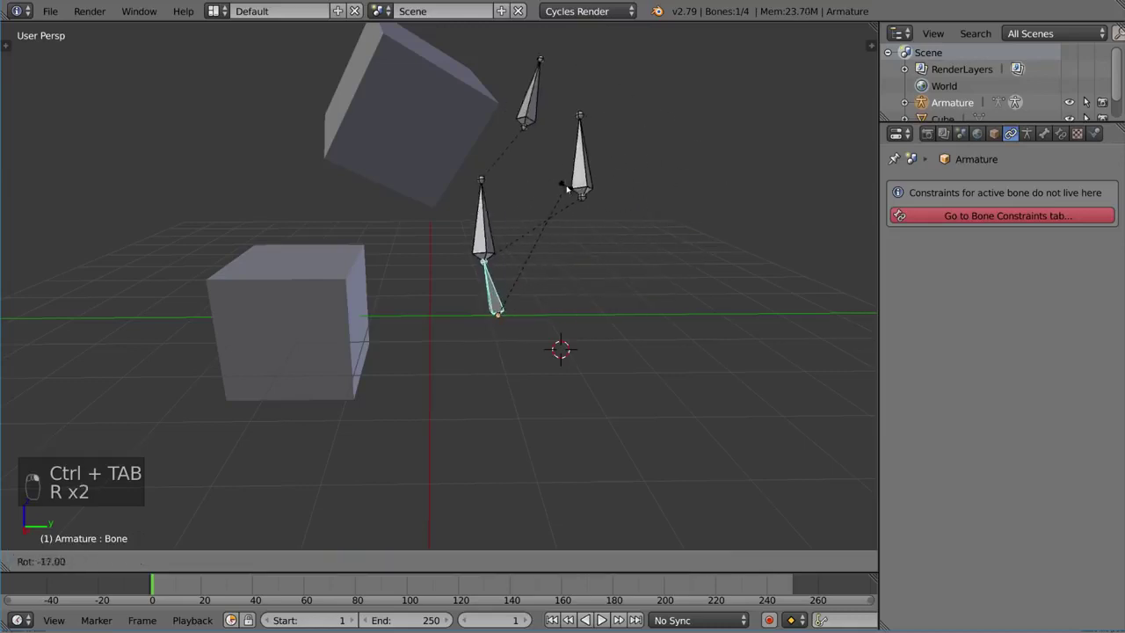
pyautogui.rightClick(579, 233)
pyautogui.press('Tab')
pyautogui.press('Tab')
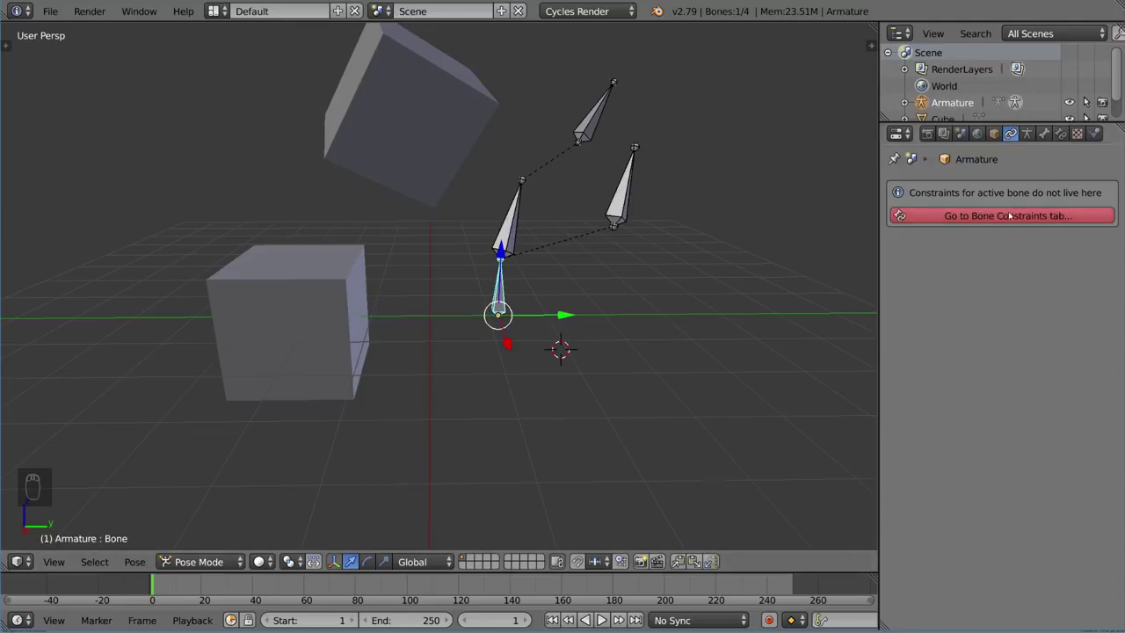
# - Show the root Bone's Bone Constraints tab and list the bone constraint types
pyautogui.click(1063, 137)
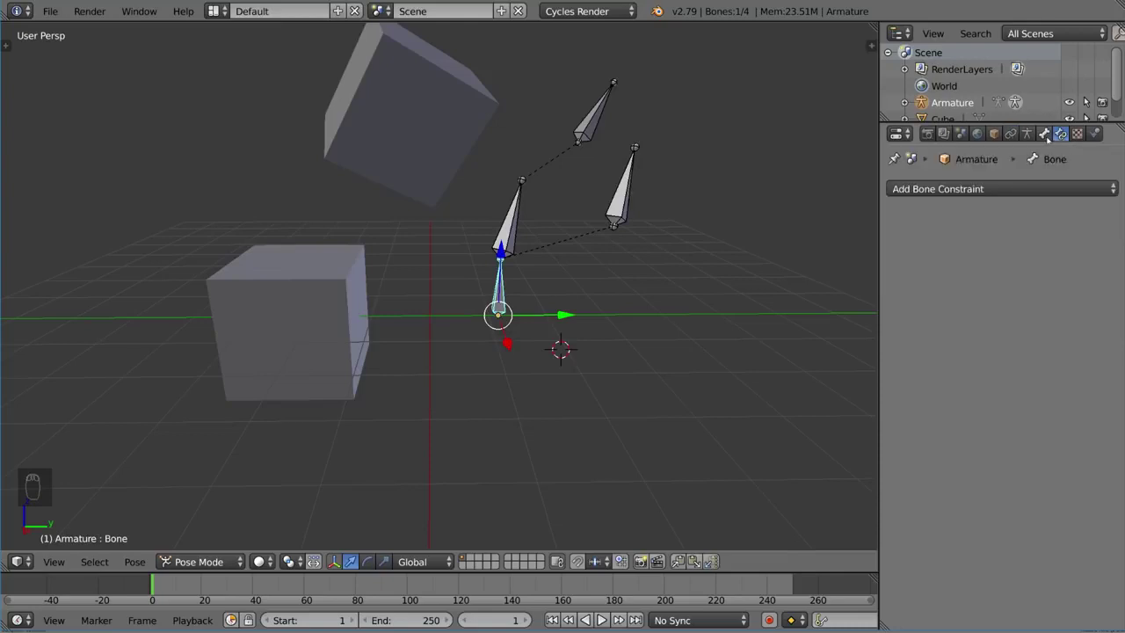
pyautogui.click(1045, 135)
pyautogui.click(1061, 134)
pyautogui.click(959, 189)
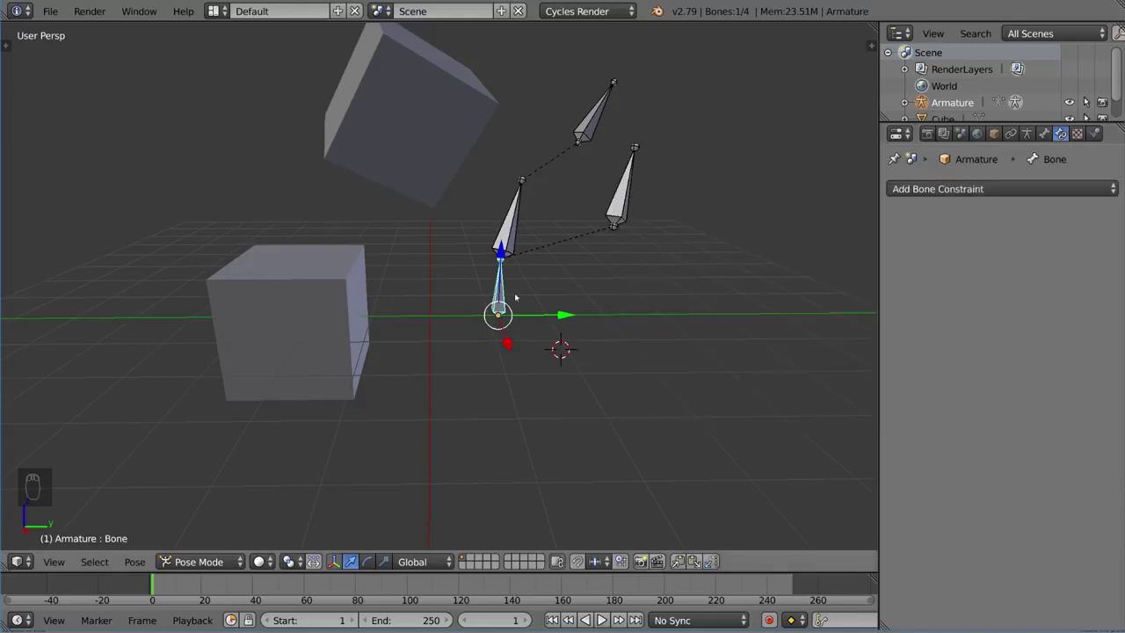
# - Give Bone.003 a Copy Rotation constraint targeting the Armature
pyautogui.rightClick(599, 130)
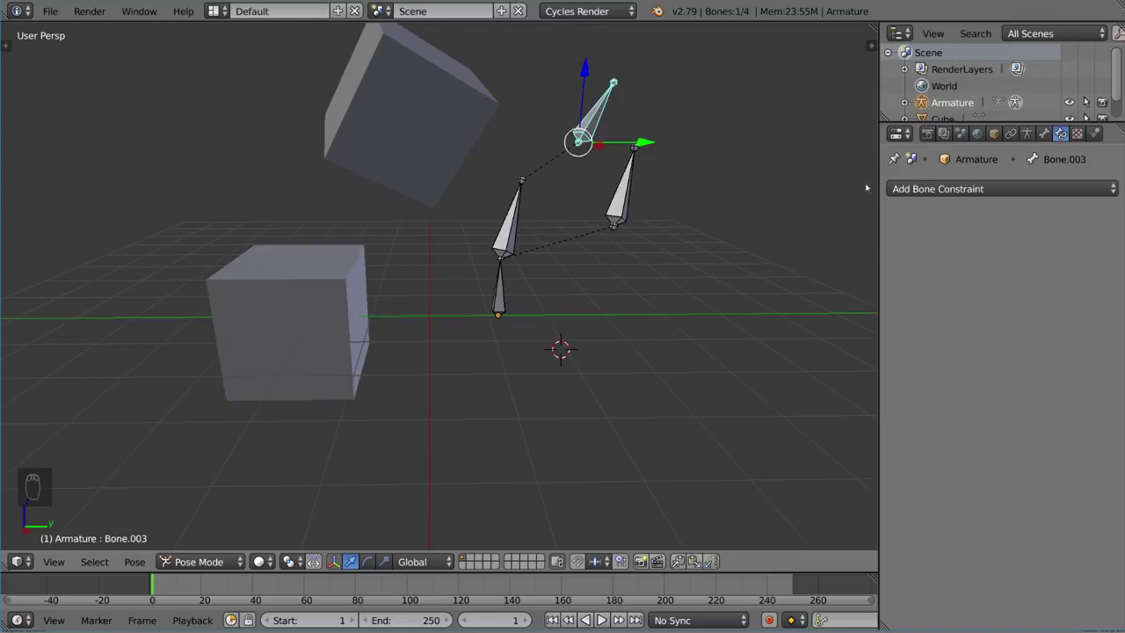
pyautogui.click(958, 191)
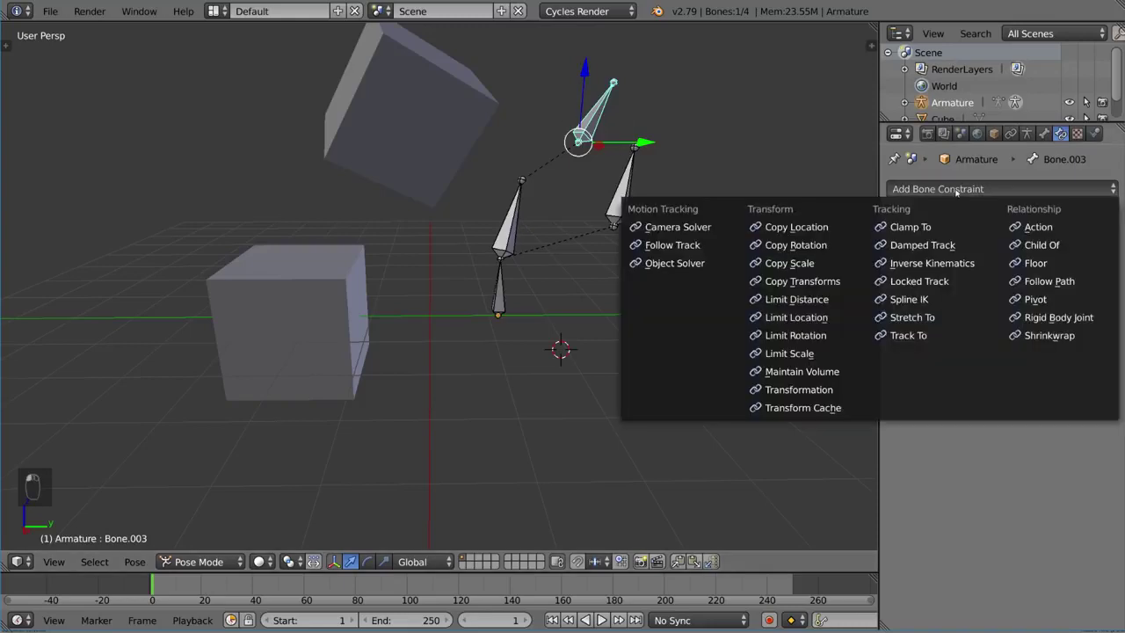
pyautogui.click(822, 246)
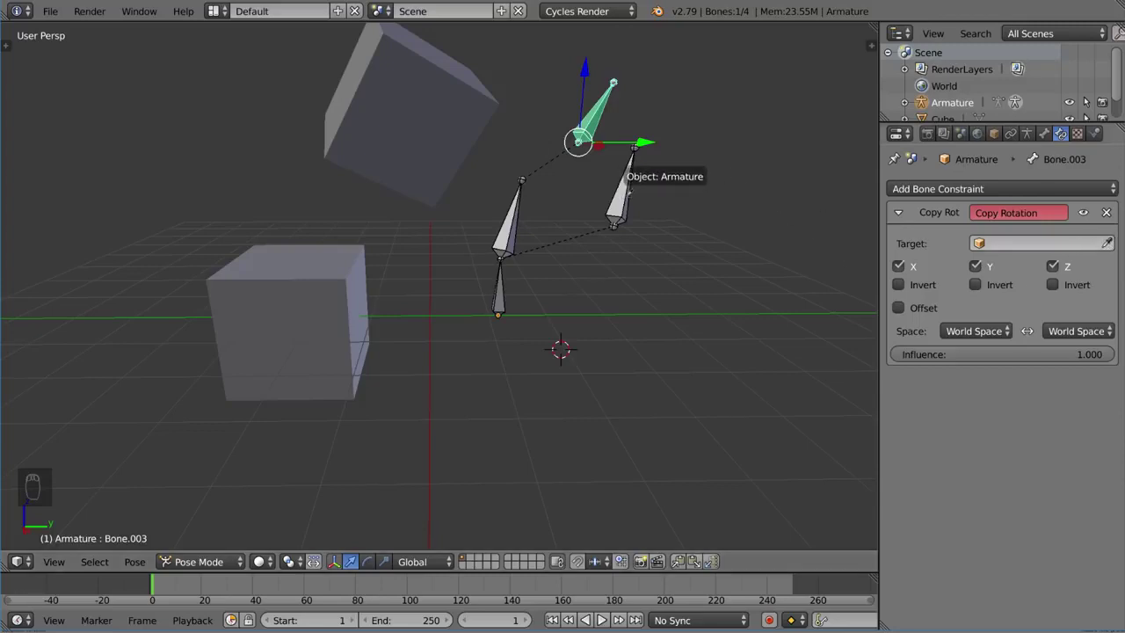
pyautogui.click(627, 198)
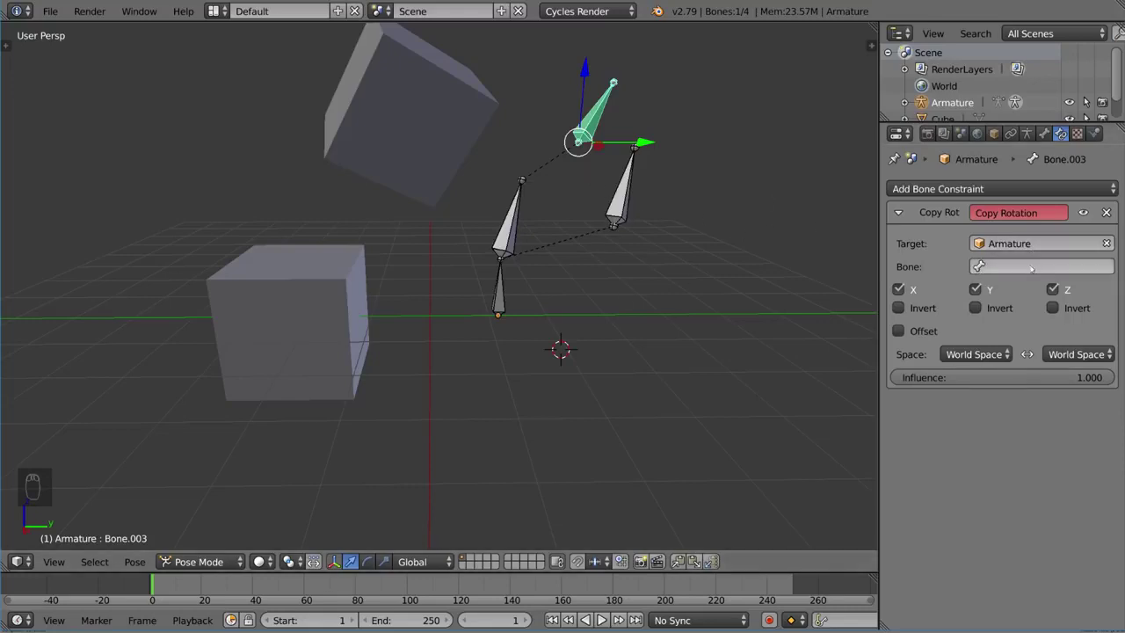
# - Copy Bone.002's name and set it as the Copy Rotation constraint's Bone
pyautogui.rightClick(622, 187)
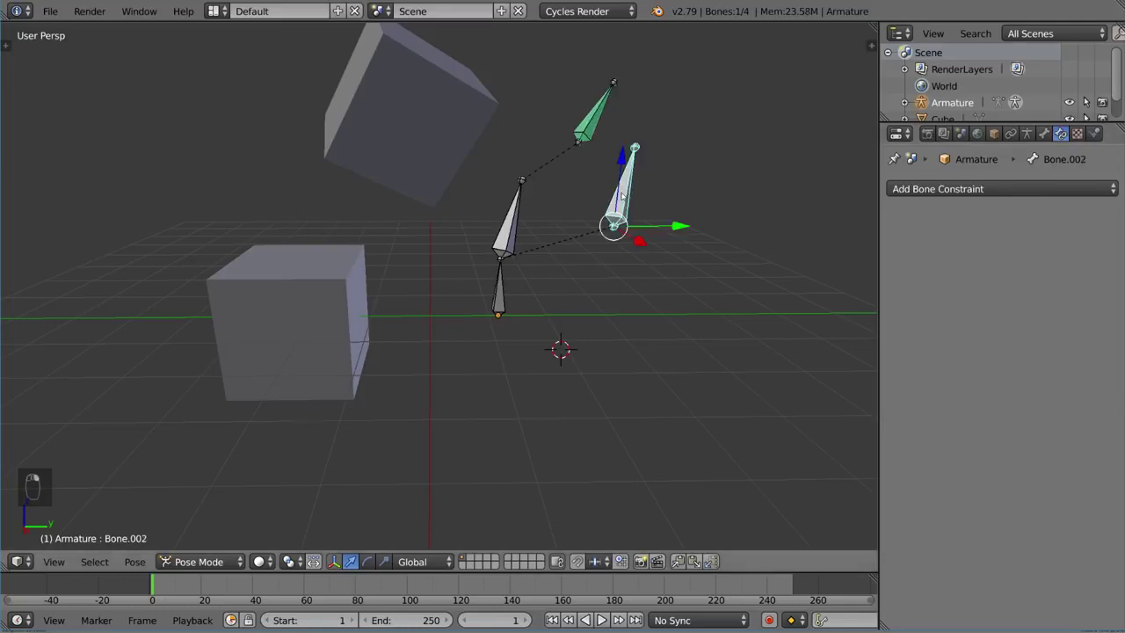
pyautogui.click(1043, 133)
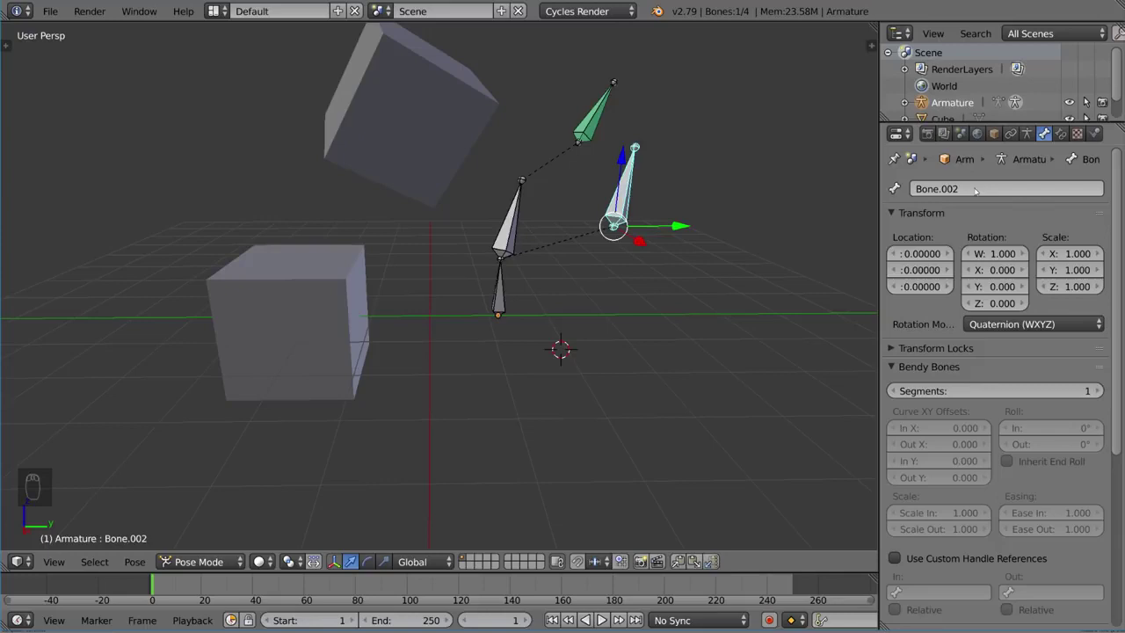
pyautogui.hotkey('ctrl', 'c')
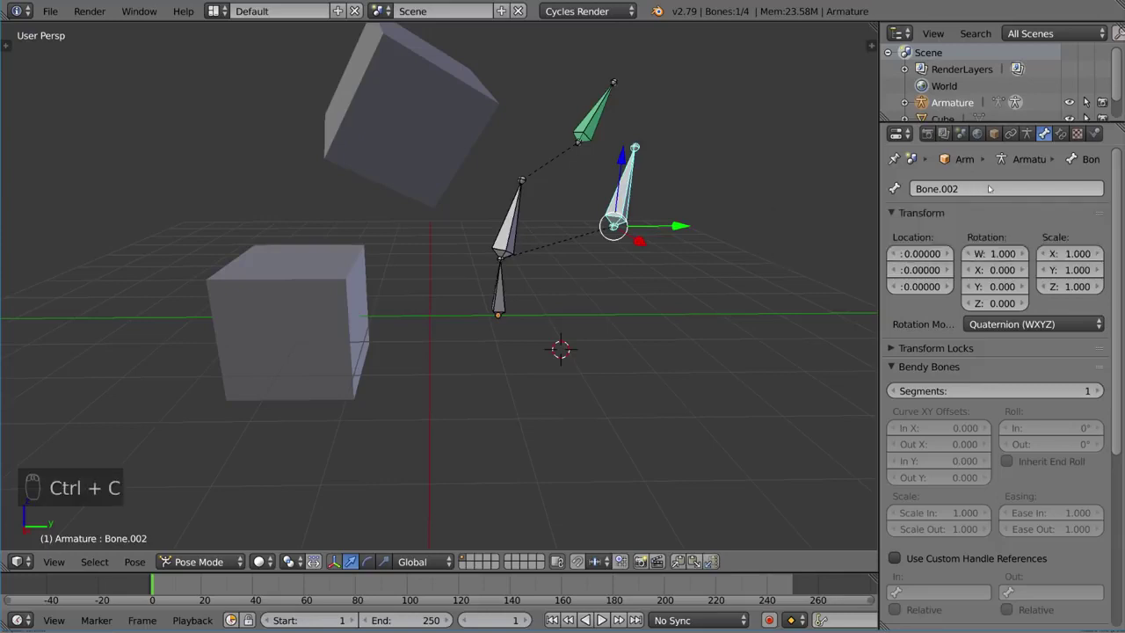
pyautogui.click(1060, 133)
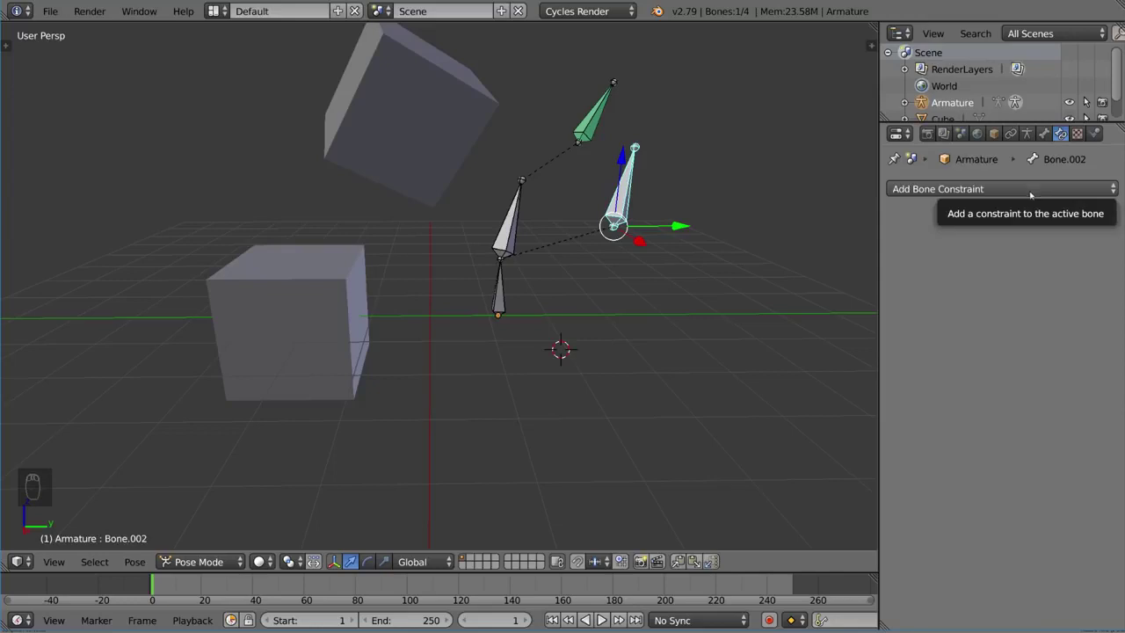
pyautogui.rightClick(605, 116)
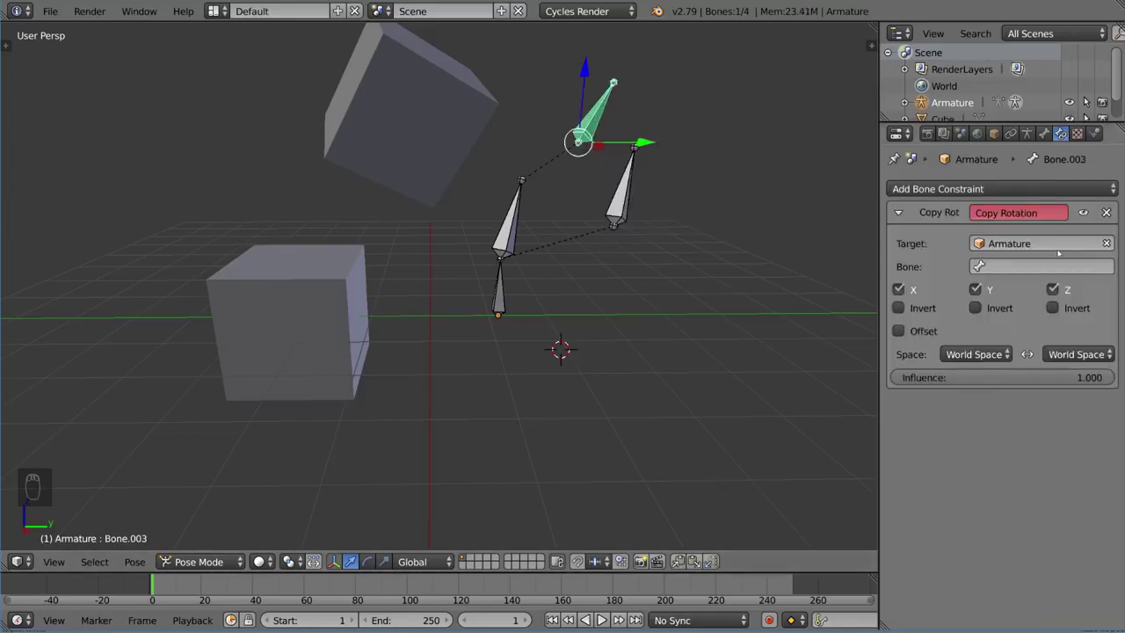
pyautogui.click(1027, 267)
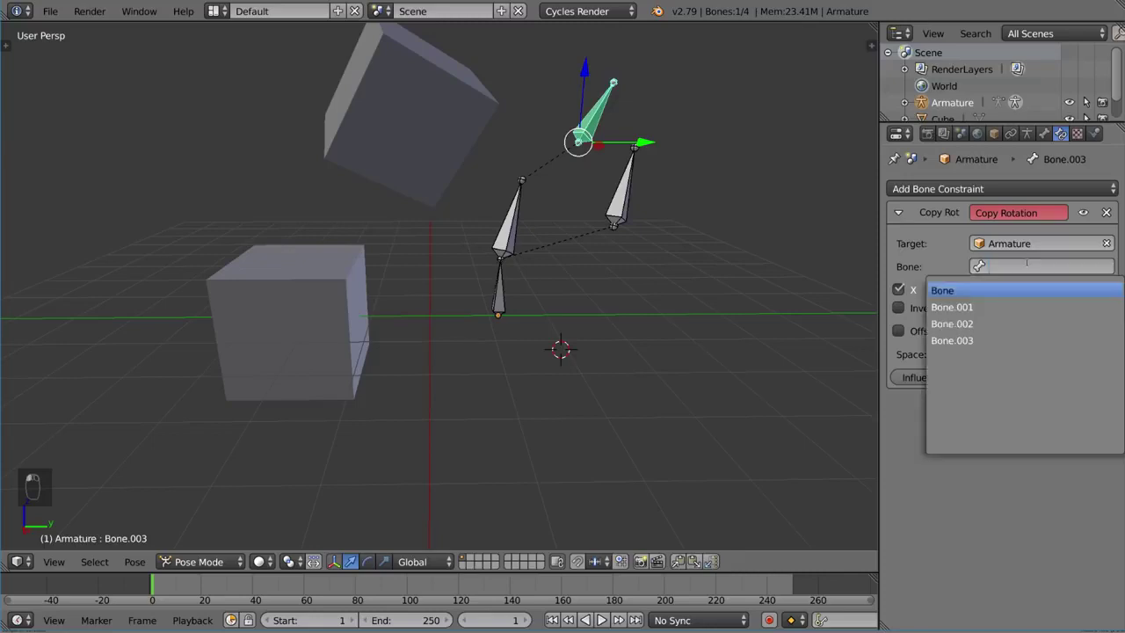
pyautogui.write('Bone.002')
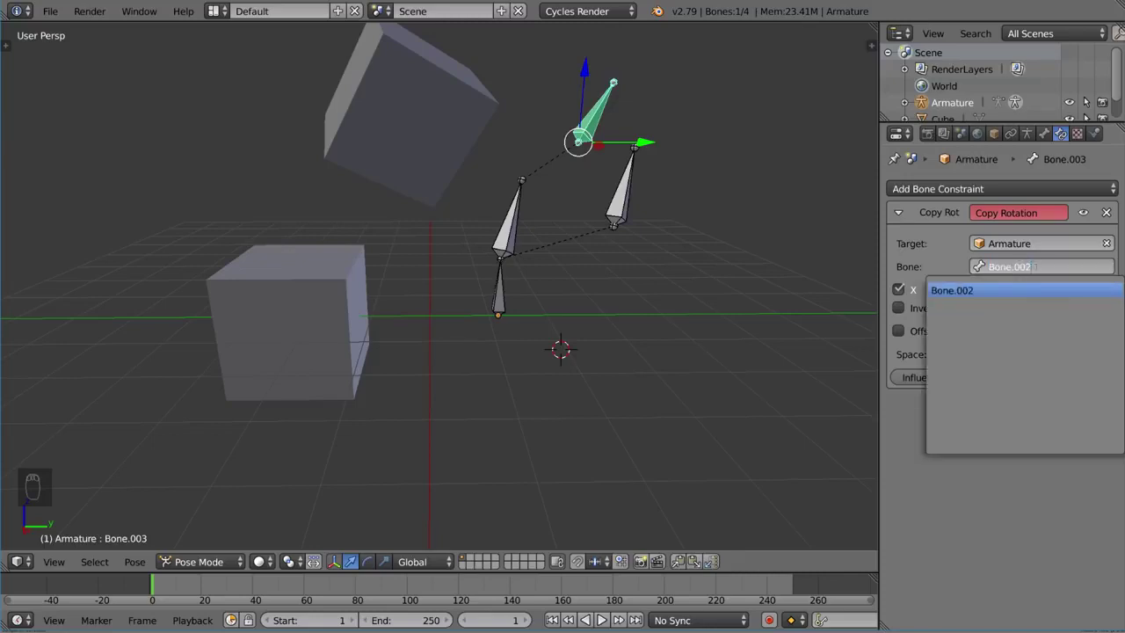
pyautogui.press('Return')
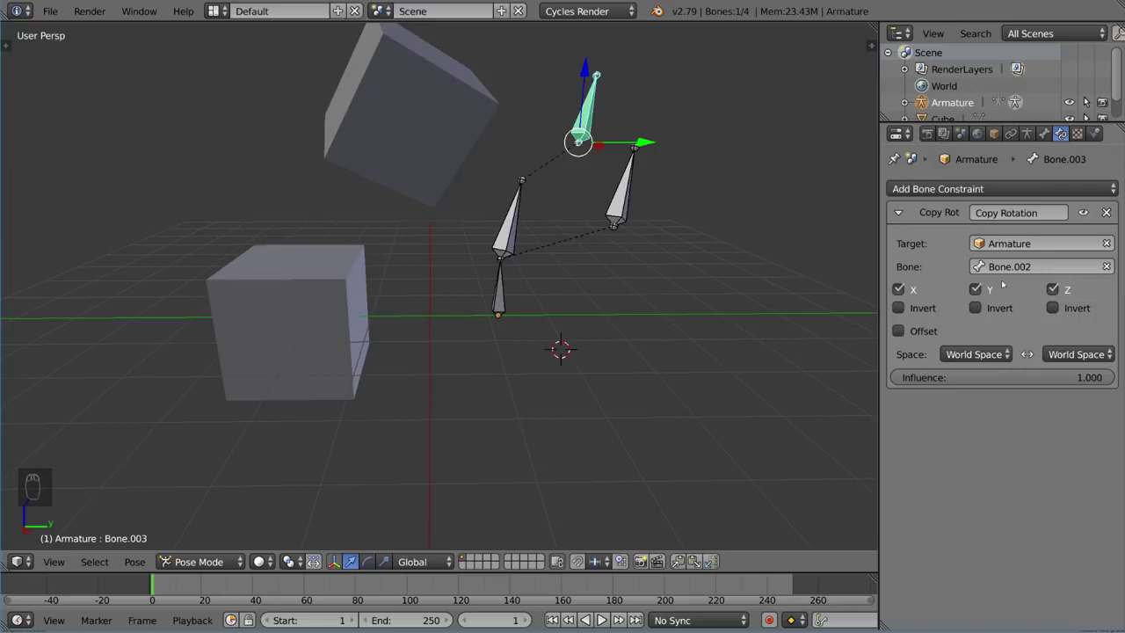
pyautogui.rightClick(621, 198)
# - Rotate Bone.002 to check that Bone.003 follows its rotation
pyautogui.press('r')
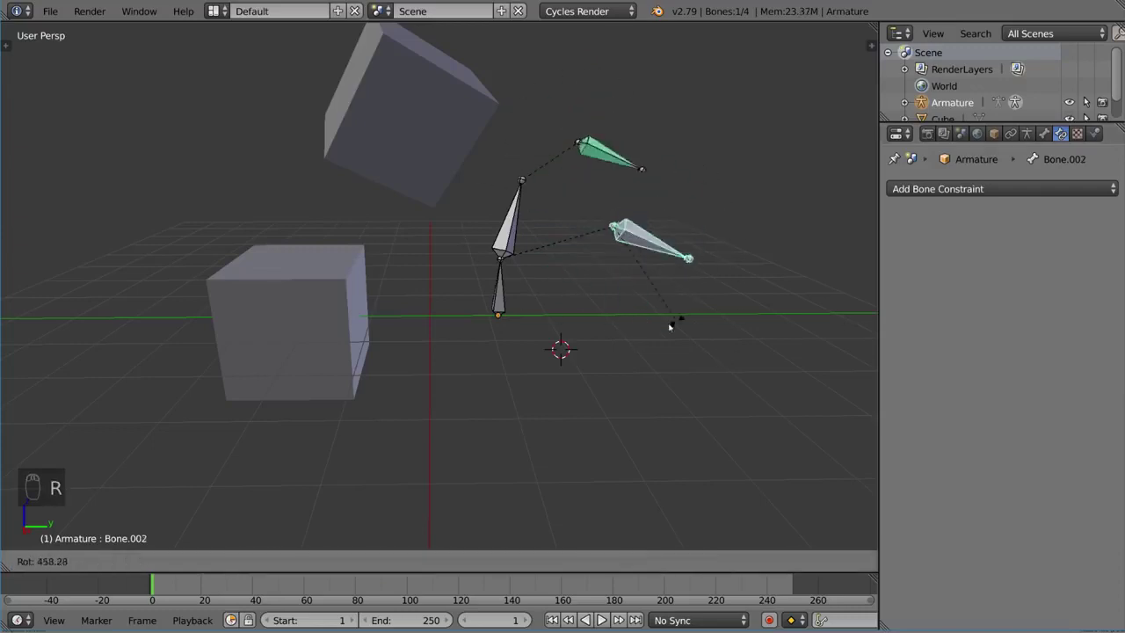
pyautogui.rightClick(568, 256)
pyautogui.press('r')
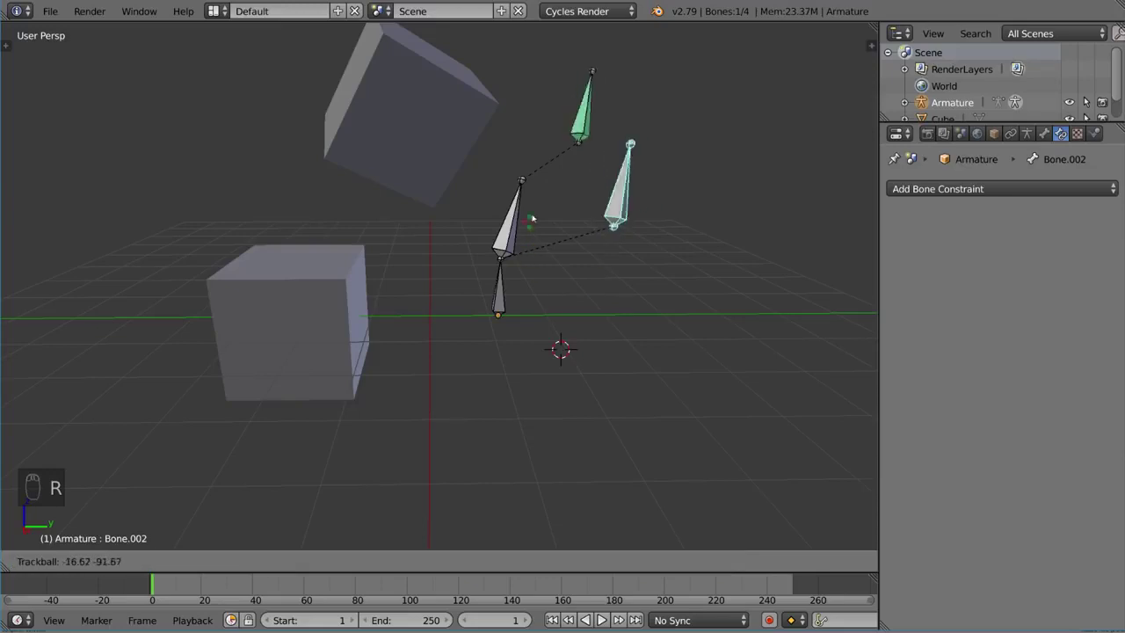
pyautogui.click(651, 241)
pyautogui.press('r')
pyautogui.press('r')
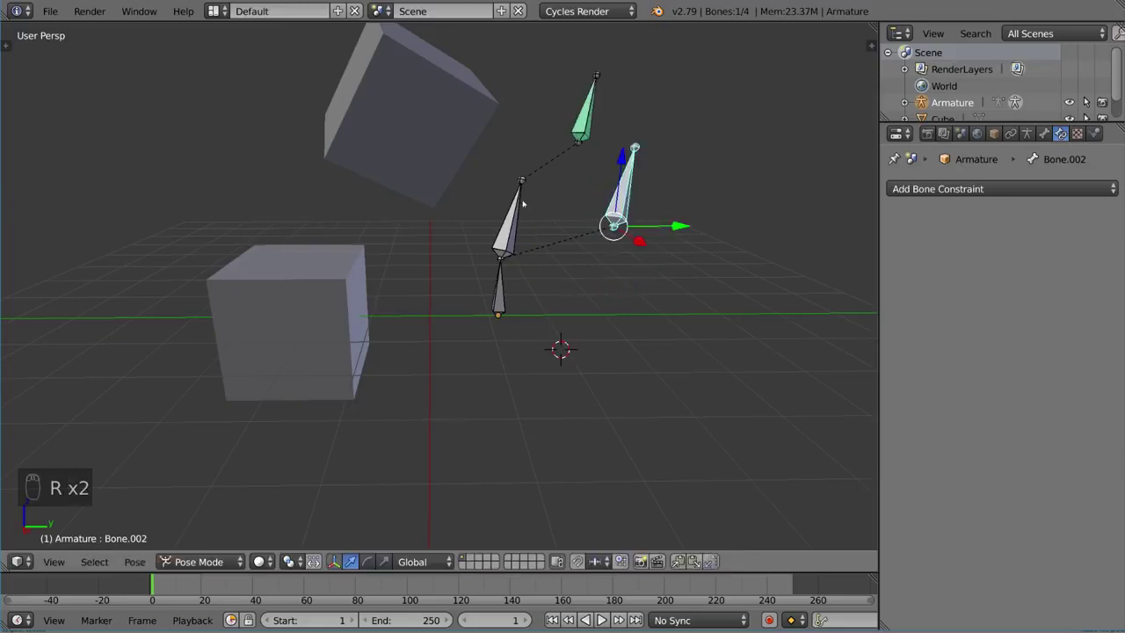
# - Rotate Bone.001 into a new upward pose, cancelling a trial Bone.002 rotation
pyautogui.rightClick(522, 203)
pyautogui.press('r')
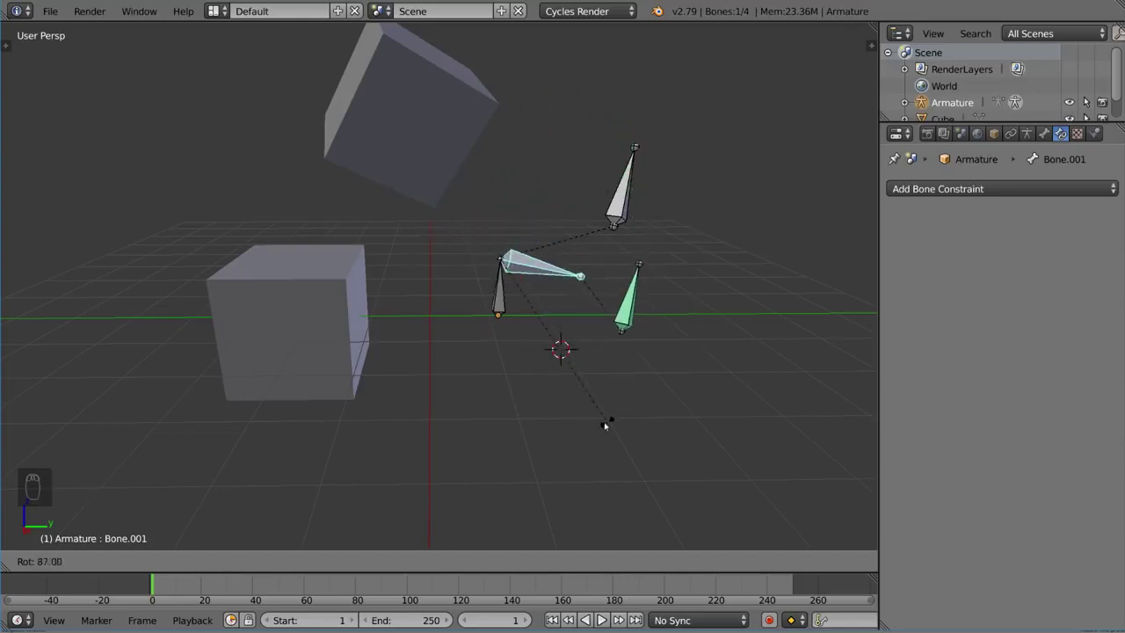
pyautogui.click(605, 425)
pyautogui.rightClick(620, 189)
pyautogui.press('r')
pyautogui.rightClick(557, 263)
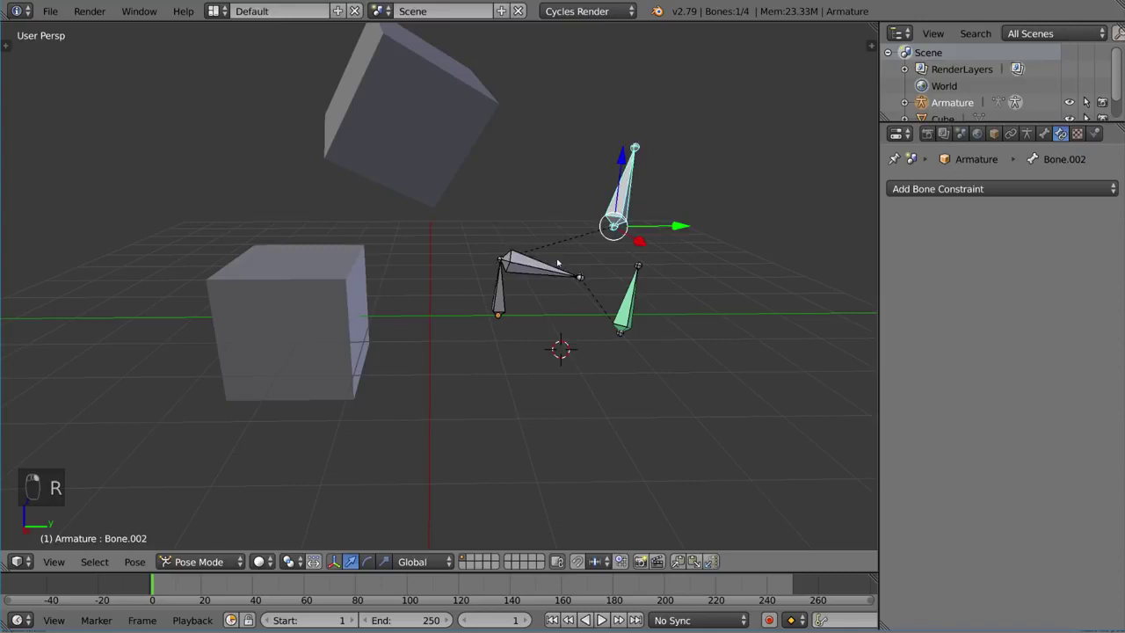
pyautogui.rightClick(557, 263)
pyautogui.press('r')
pyautogui.click(533, 182)
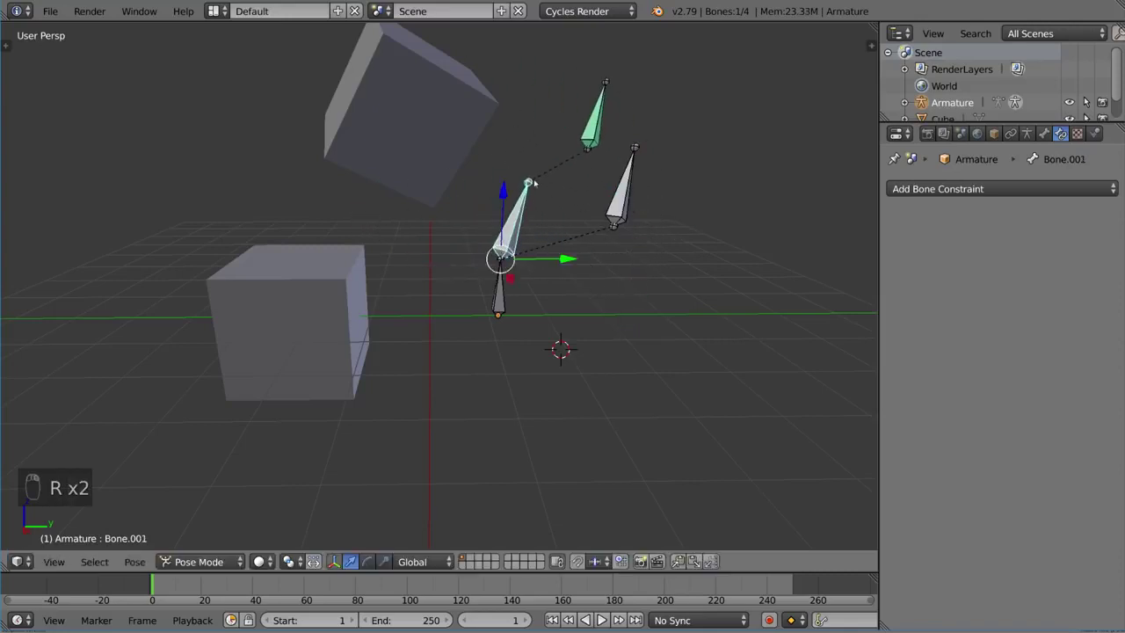
# - Reselect Bone.003 and bring up its list of bone constraint types
pyautogui.rightClick(620, 189)
pyautogui.keyDown('shift'); pyautogui.rightClick(595, 114); pyautogui.keyUp('shift')
pyautogui.click(1002, 188)
pyautogui.click(978, 256)
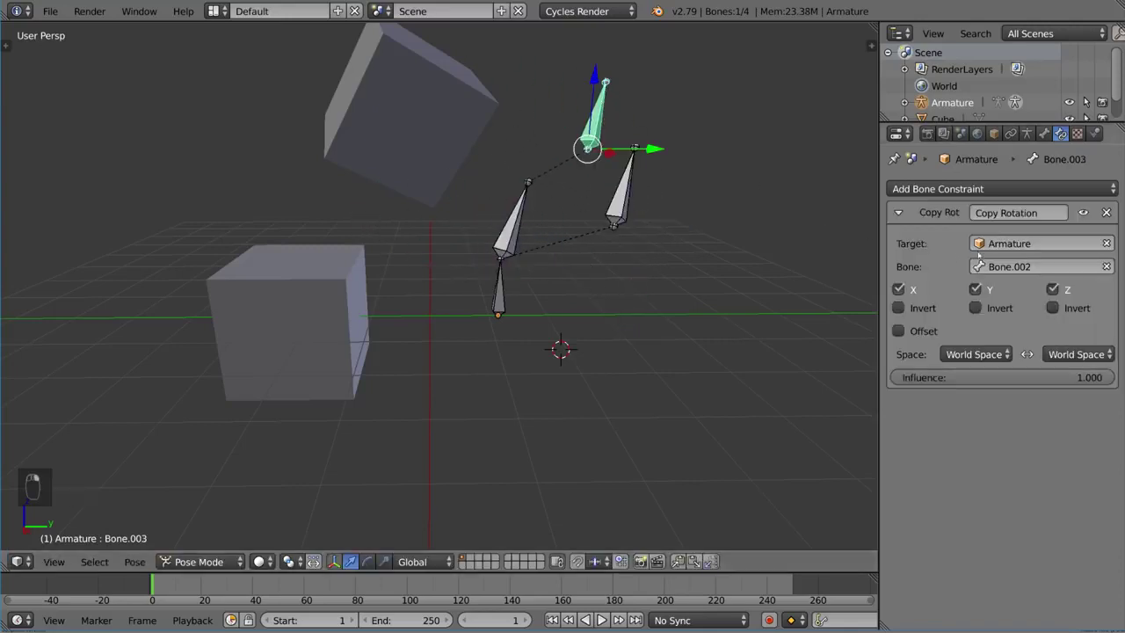
pyautogui.click(1011, 189)
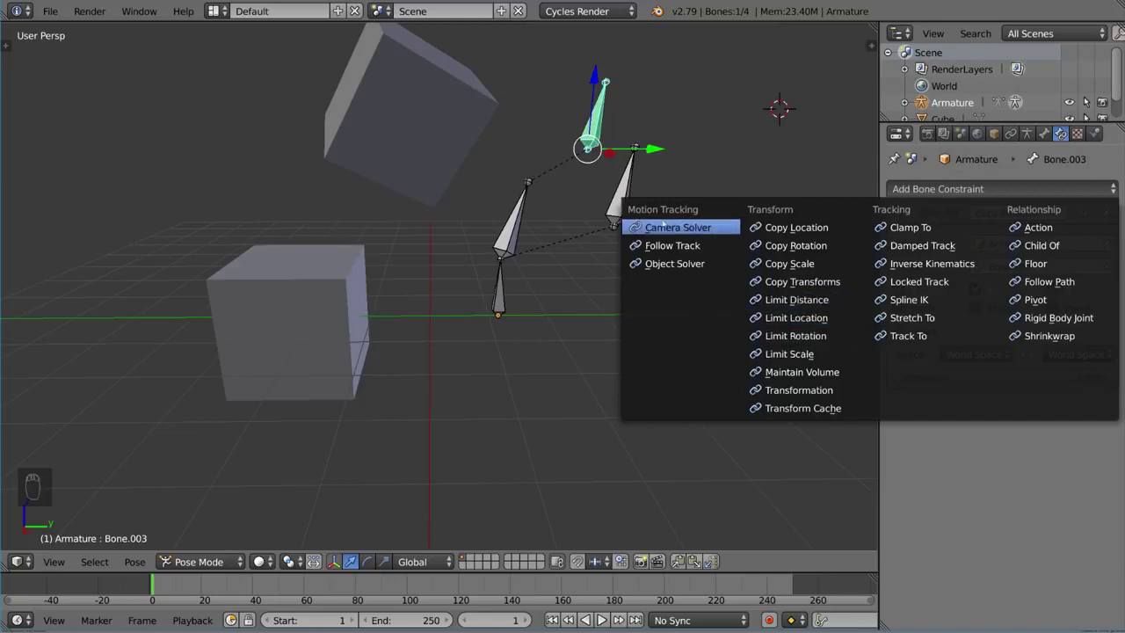
# - Add Limit Location to Bone.003 with minimum and maximum X, Y, Z limits ticked at 0.000
pyautogui.click(825, 318)
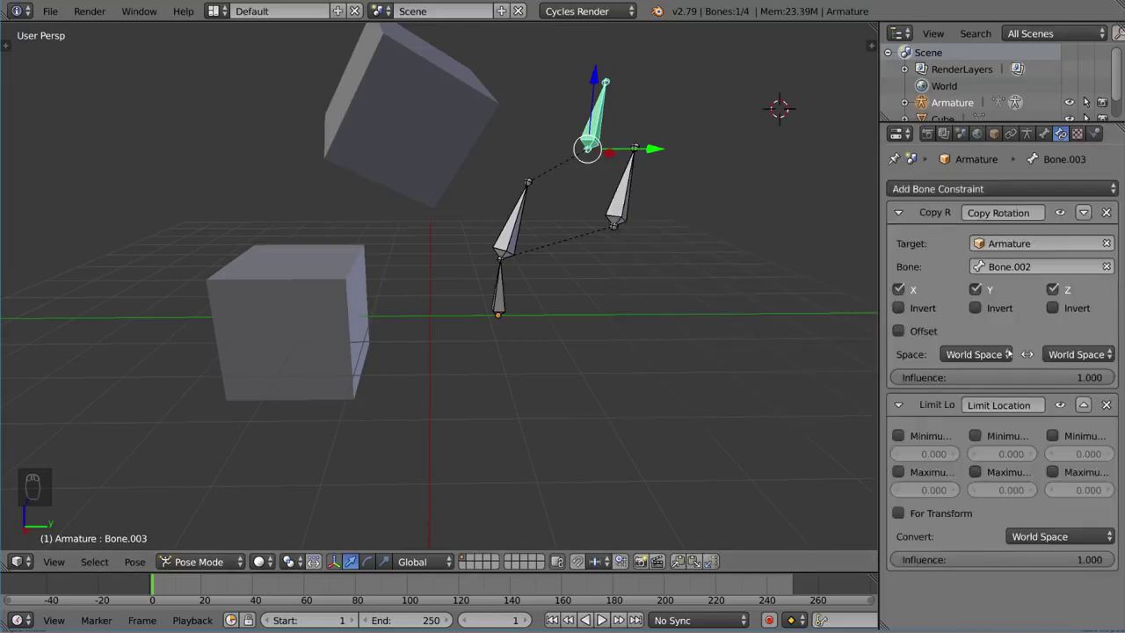
pyautogui.click(923, 437)
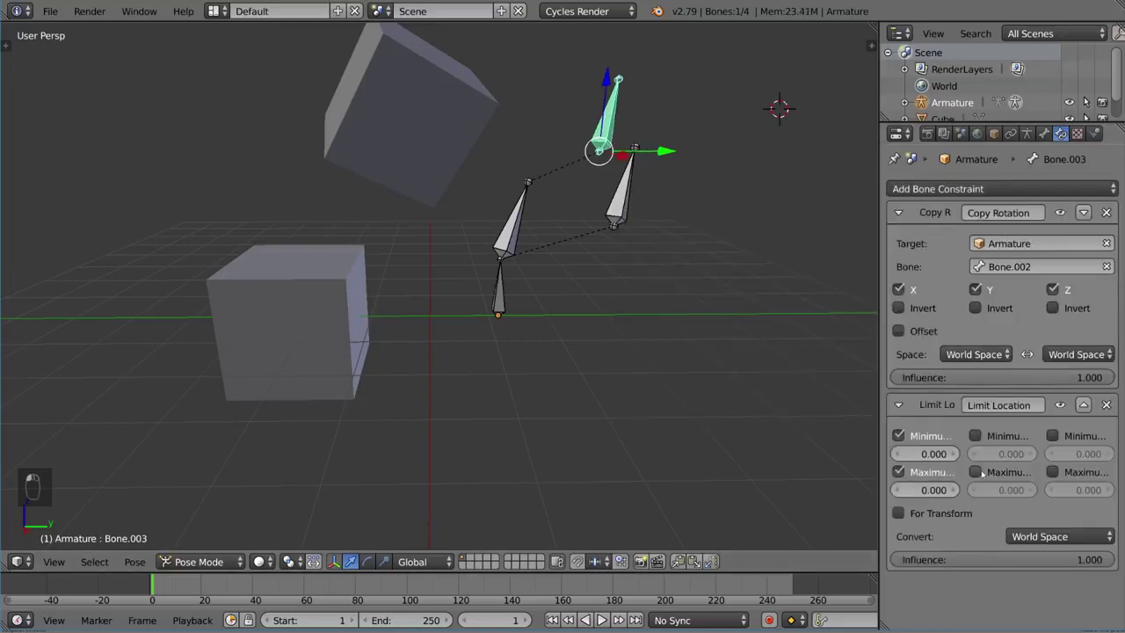
pyautogui.click(975, 472)
pyautogui.click(975, 436)
pyautogui.click(1052, 436)
pyautogui.click(1052, 472)
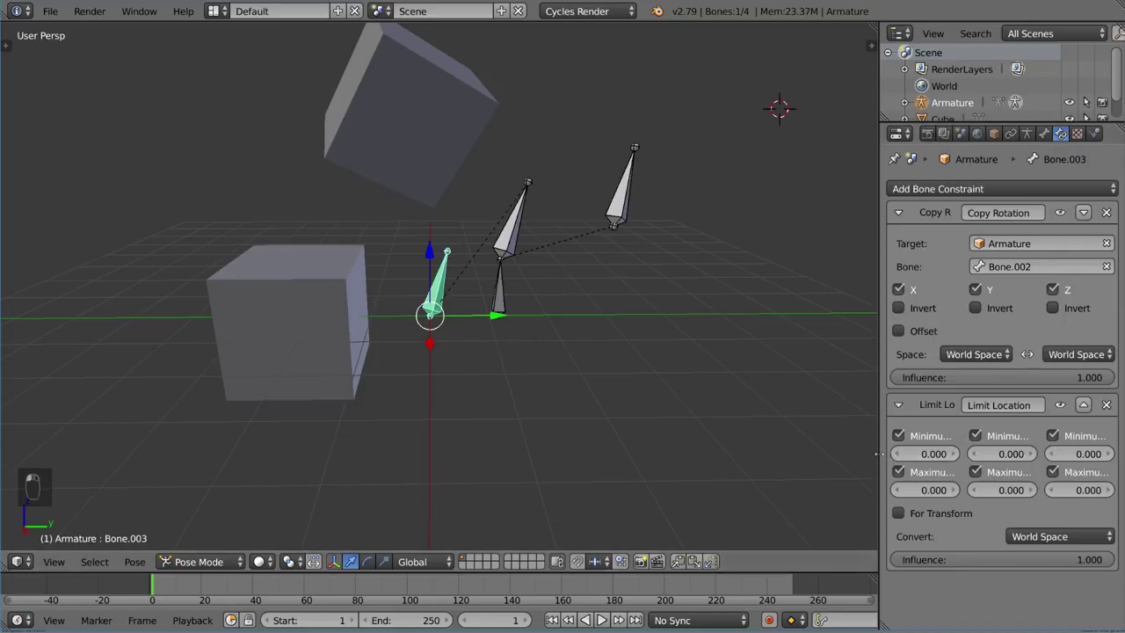
# - Widen the Properties editor and test-rotate Bone.002, cancelling the rotation
pyautogui.moveTo(879, 455); pyautogui.dragTo(846, 461)
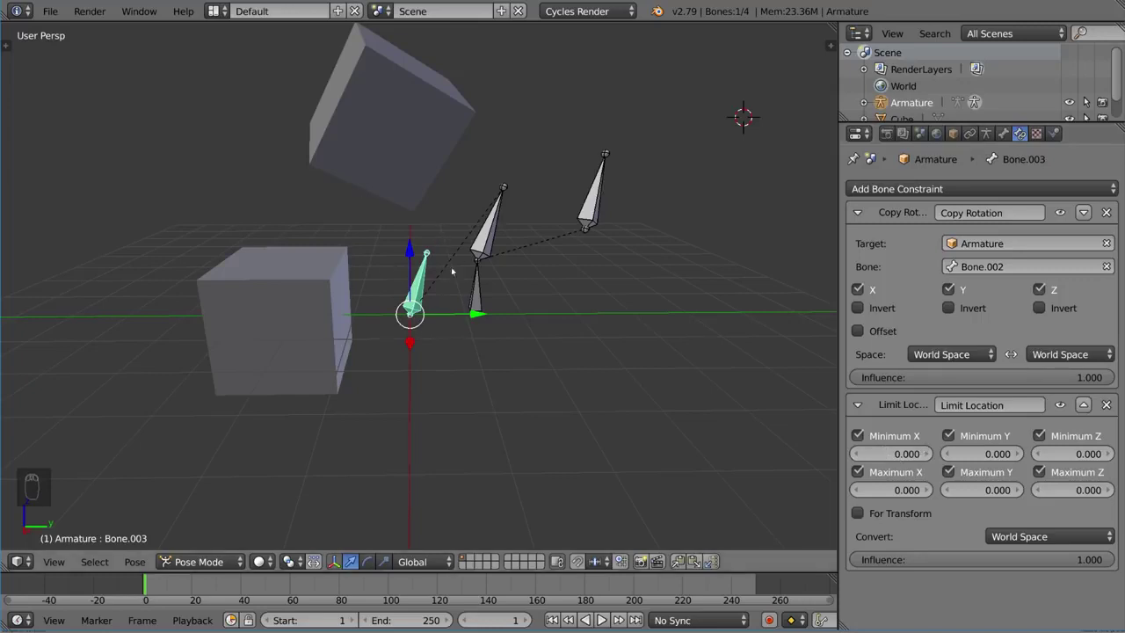
pyautogui.keyDown('shift'); pyautogui.rightClick(585, 238); pyautogui.keyUp('shift')
pyautogui.press('r')
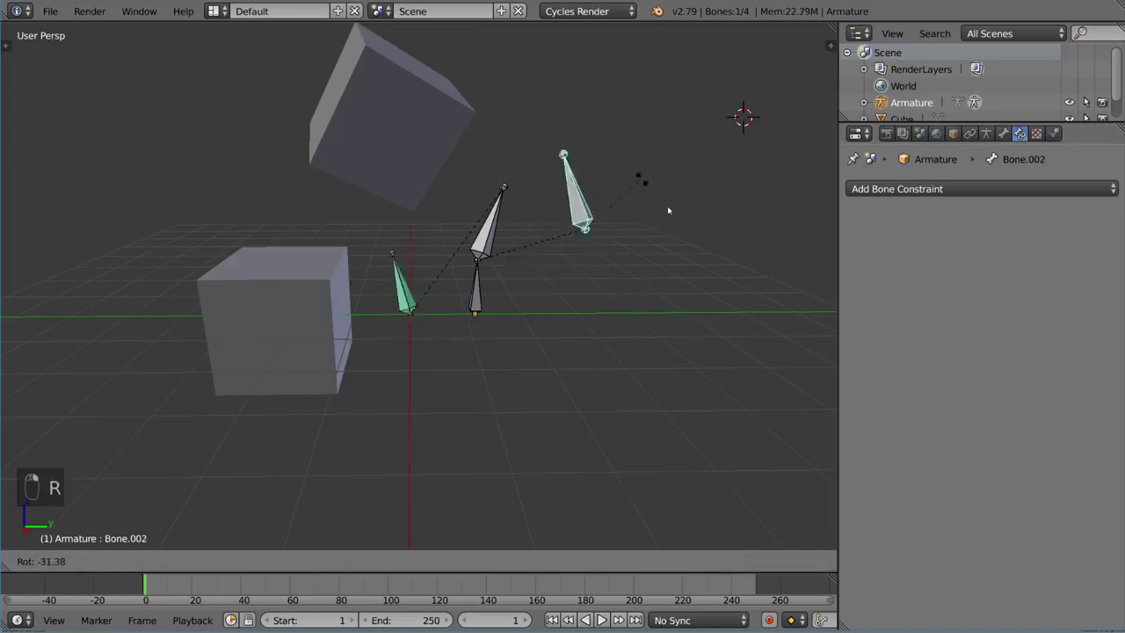
pyautogui.rightClick(534, 234)
# - Test-rotate Bone.001, cancel, restore the transform manipulator and reselect Bone.003
pyautogui.rightClick(489, 224)
pyautogui.press('r')
pyautogui.press('r')
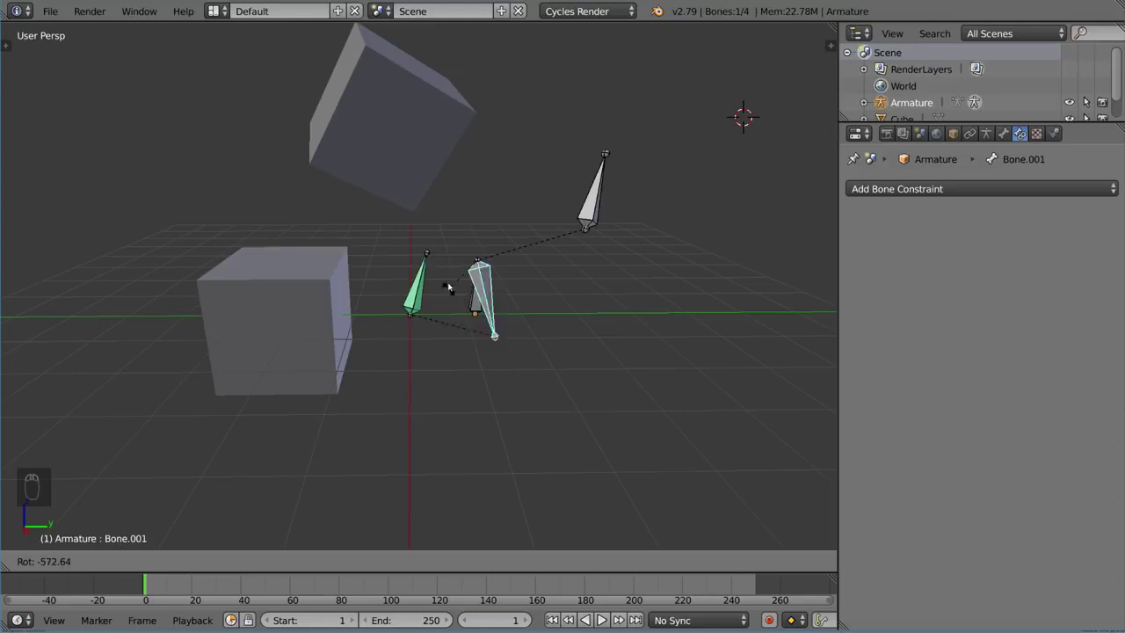
pyautogui.press('Escape')
pyautogui.hotkey('ctrl', 'space')
pyautogui.rightClick(426, 305)
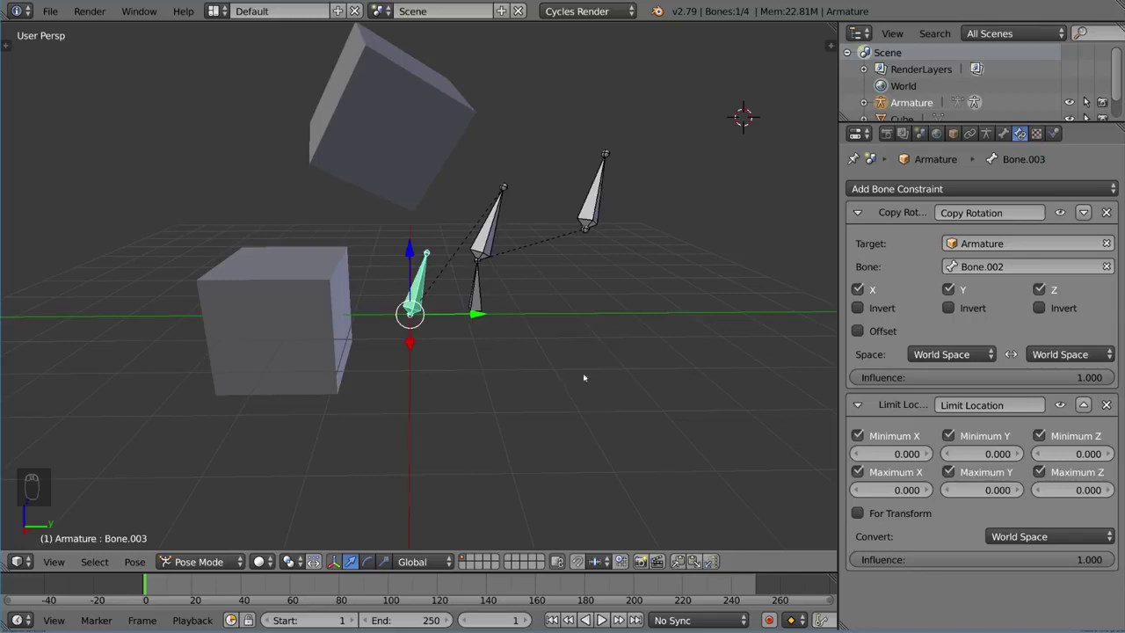
# - Set the Limit Location maximums to X 1, Y 5 and Z 1
pyautogui.moveTo(907, 494); pyautogui.dragTo(907, 494)
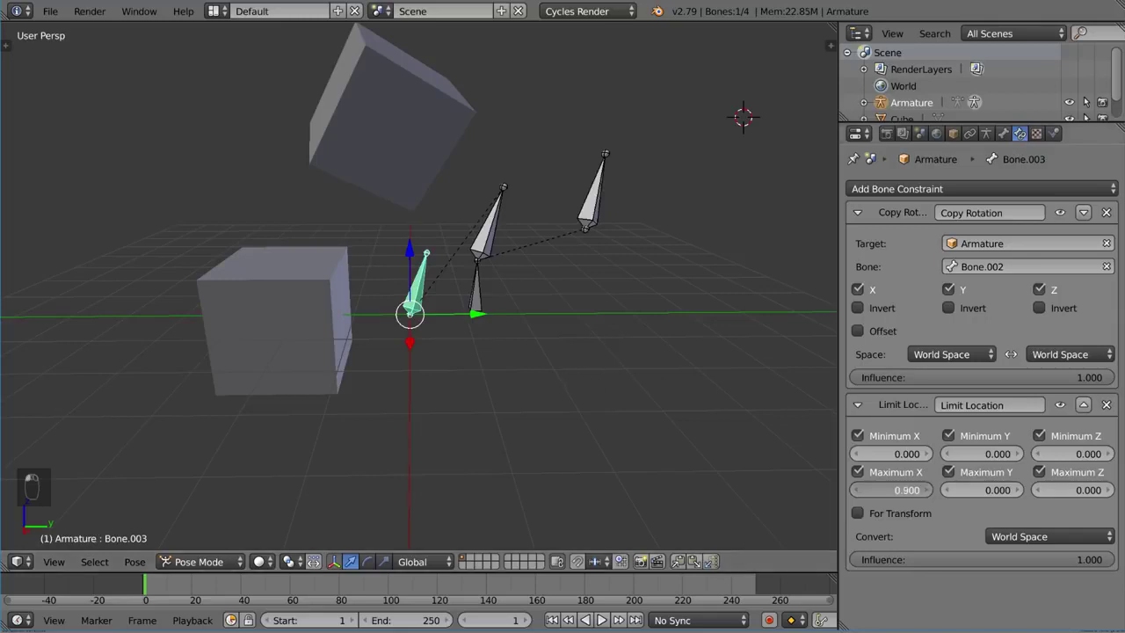
pyautogui.click(897, 490)
pyautogui.write('100')
pyautogui.press('Return')
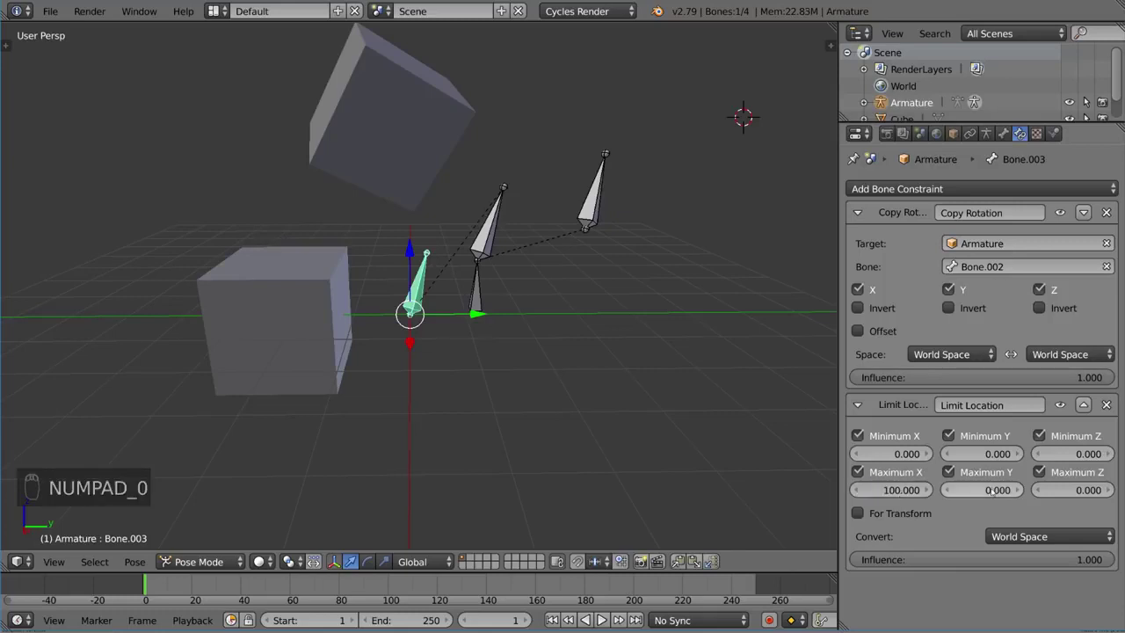
pyautogui.write('5')
pyautogui.press('Return')
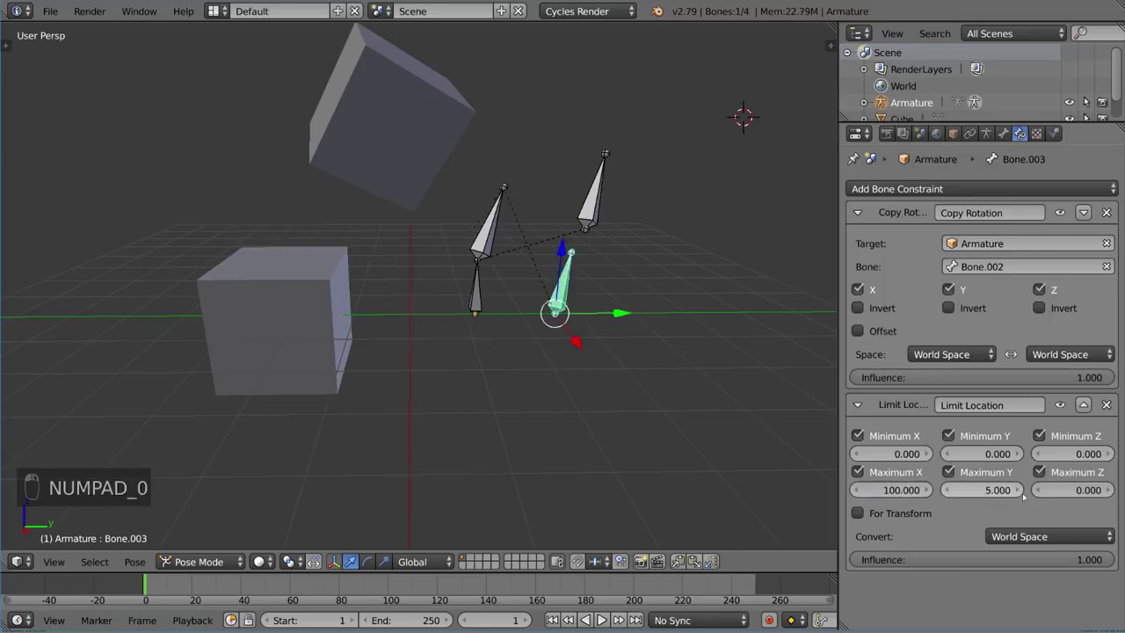
pyautogui.click(892, 490)
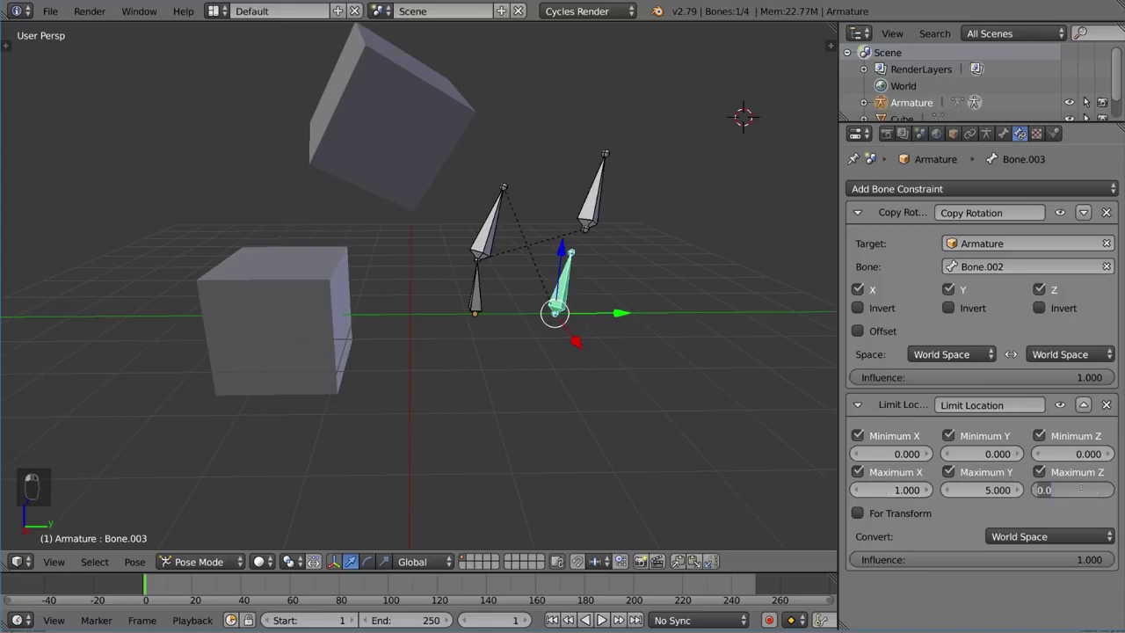
pyautogui.write('1')
pyautogui.press('Return')
# - Test-rotate Bone.001, cancel the rotation, and reselect Bone.003
pyautogui.rightClick(497, 224)
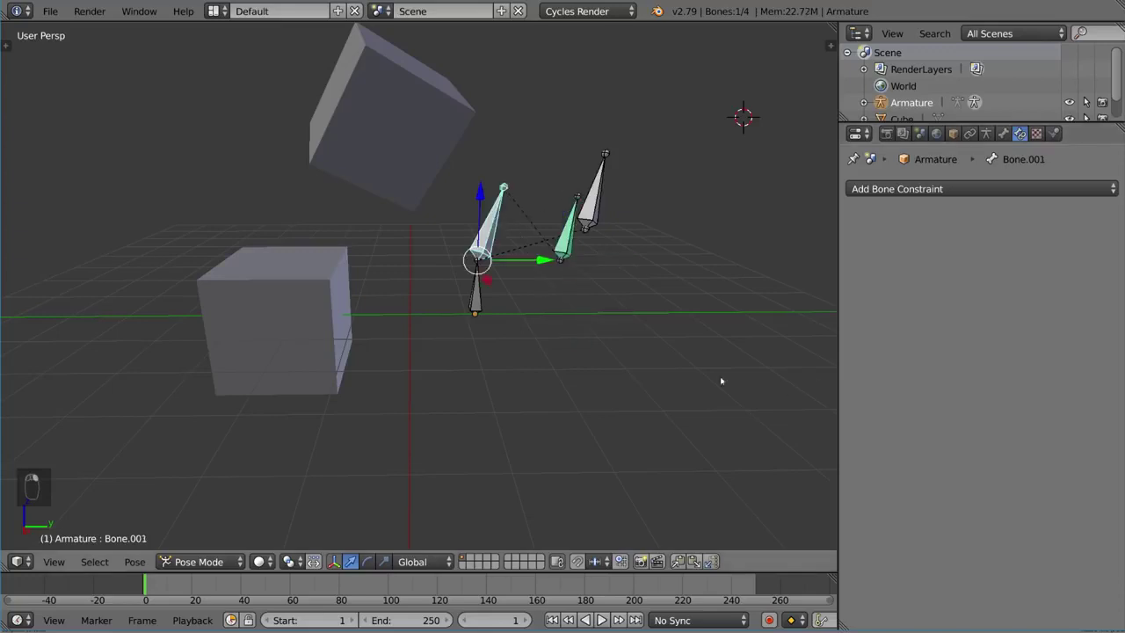
pyautogui.press('r')
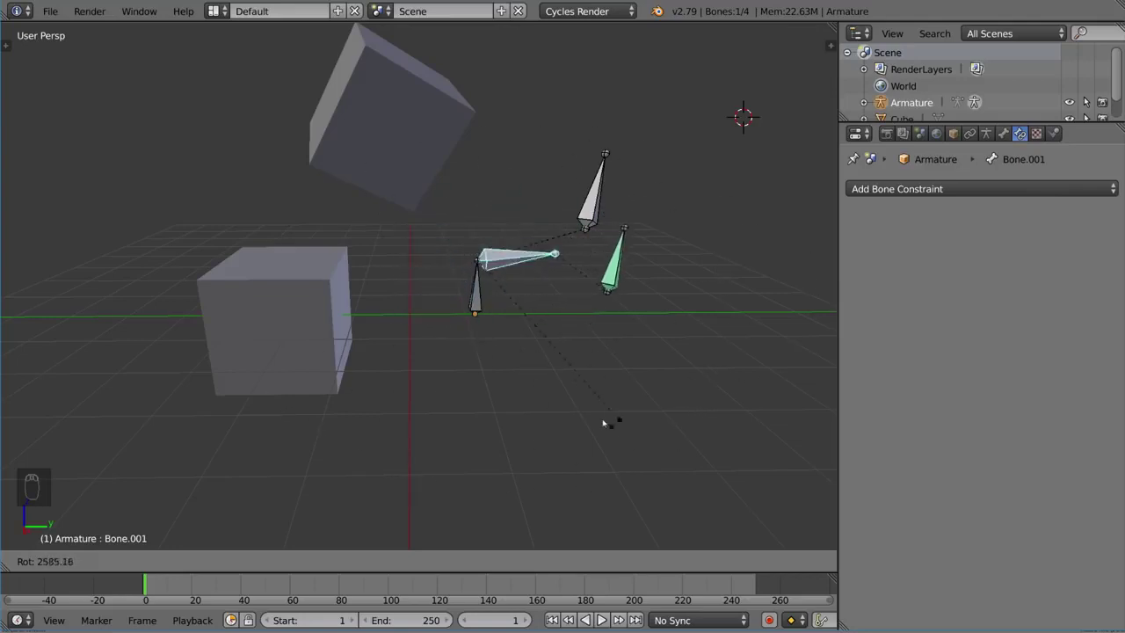
pyautogui.rightClick(607, 422)
pyautogui.rightClick(569, 224)
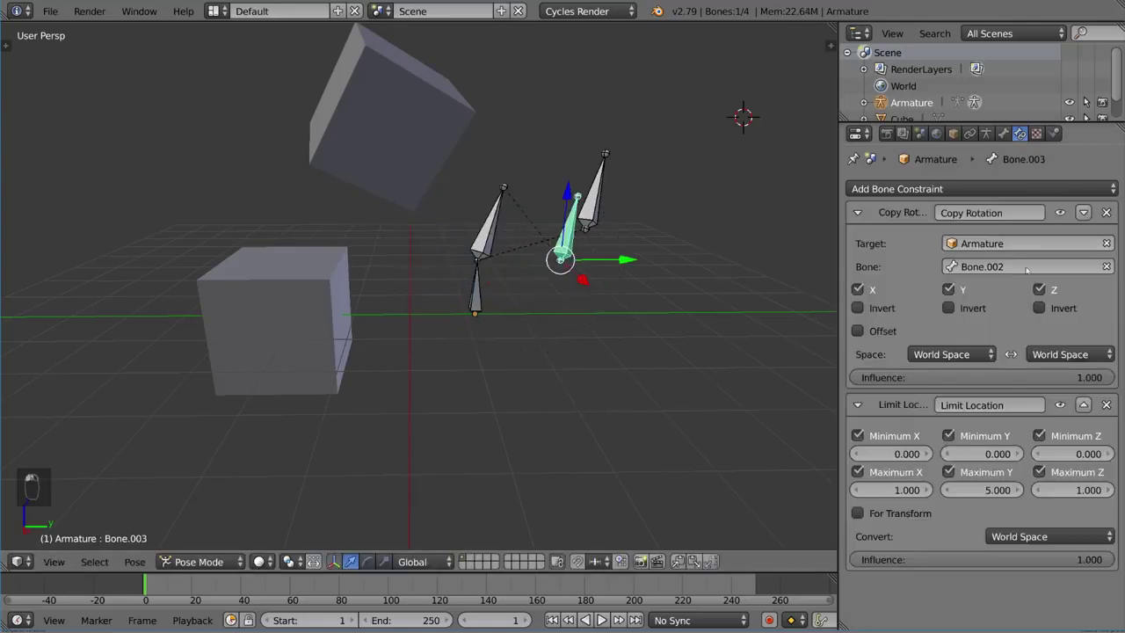
# - Add a Limit Rotation constraint to Bone.003, delete Limit Location, and enable Limit X
pyautogui.click(979, 188)
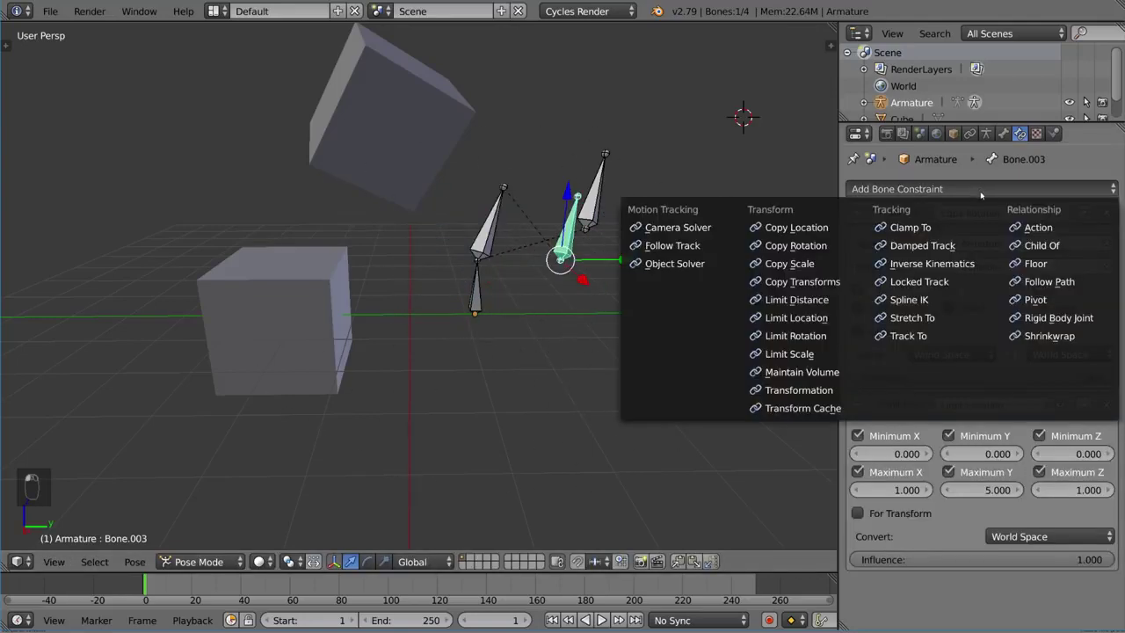
pyautogui.click(833, 338)
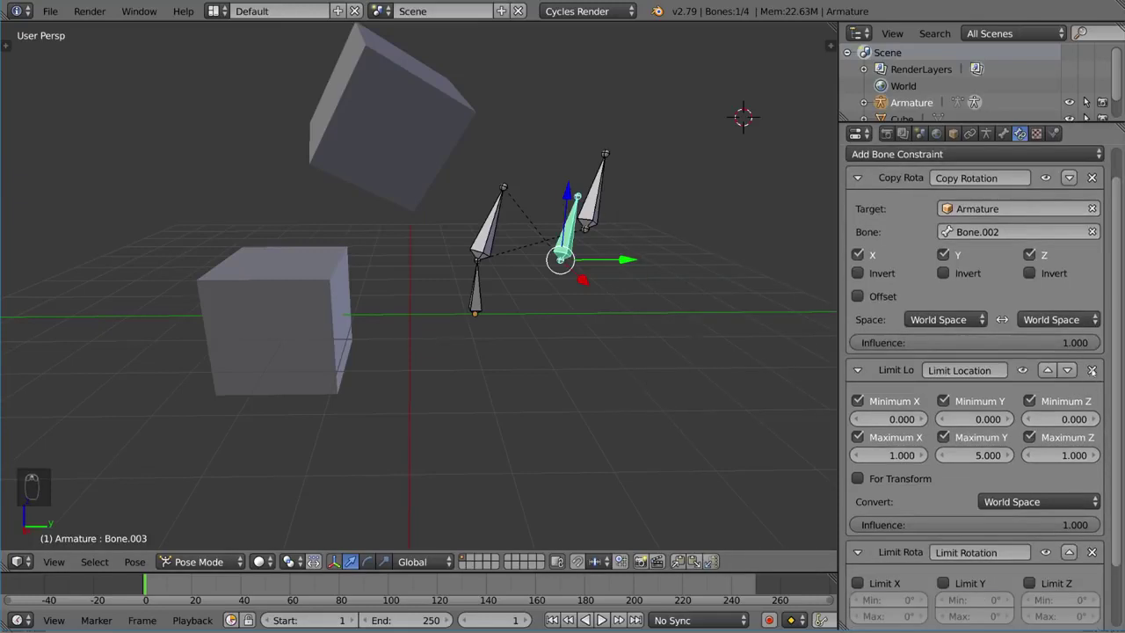
pyautogui.click(1092, 370)
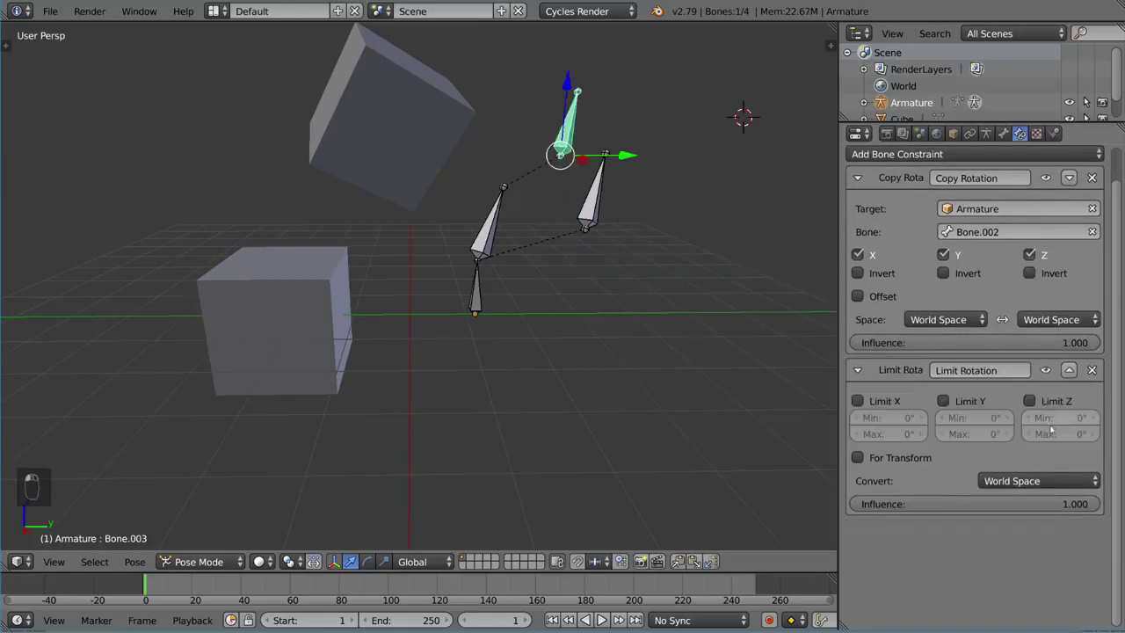
pyautogui.scroll(2, 1051, 429)
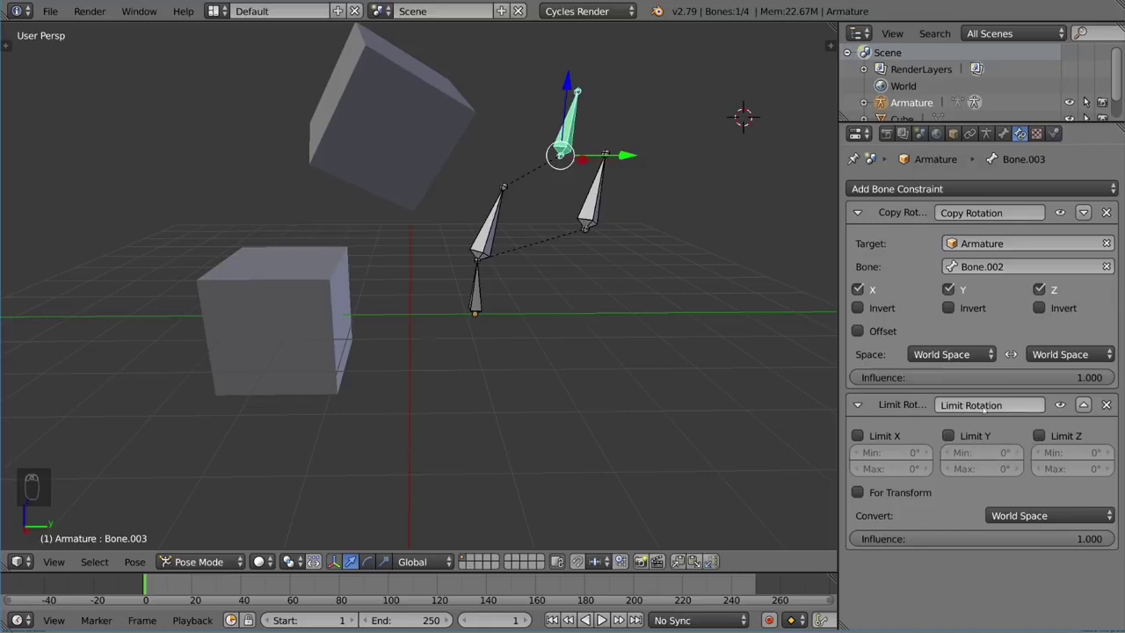
pyautogui.click(858, 436)
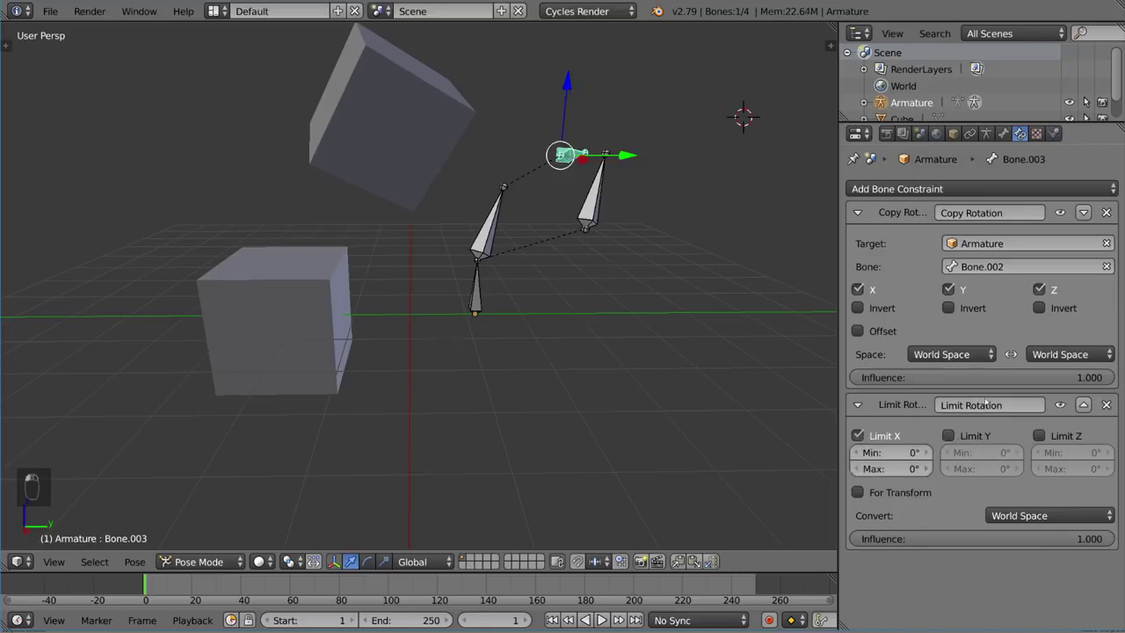
# - Tumble Bone.002 with trackball rotation to test the X limit
pyautogui.rightClick(587, 204)
pyautogui.press('r')
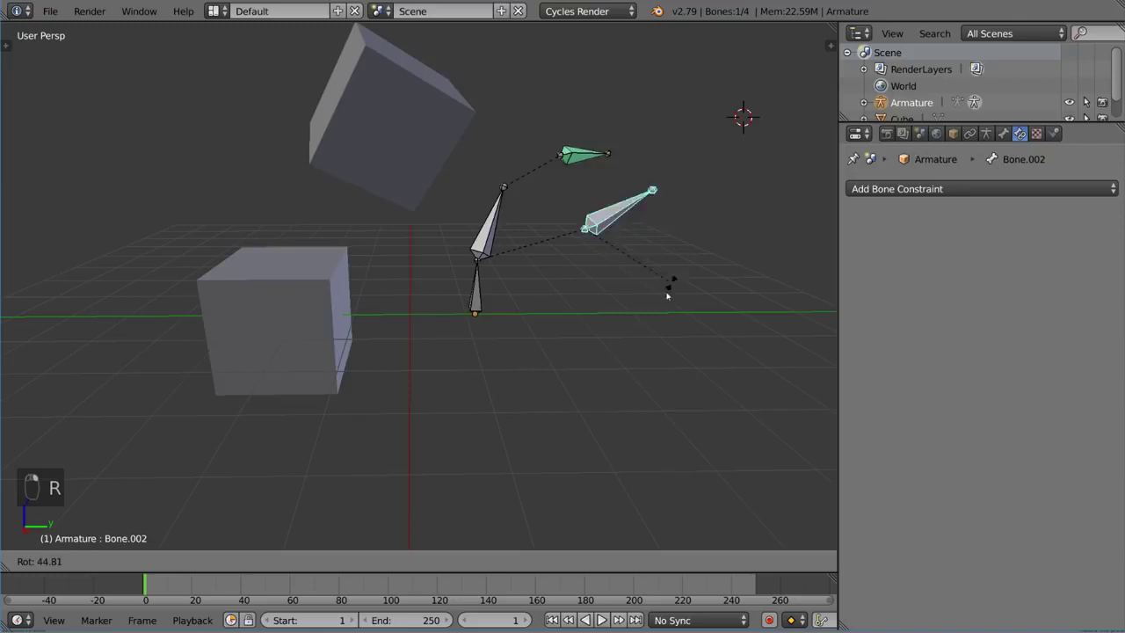
pyautogui.press('r')
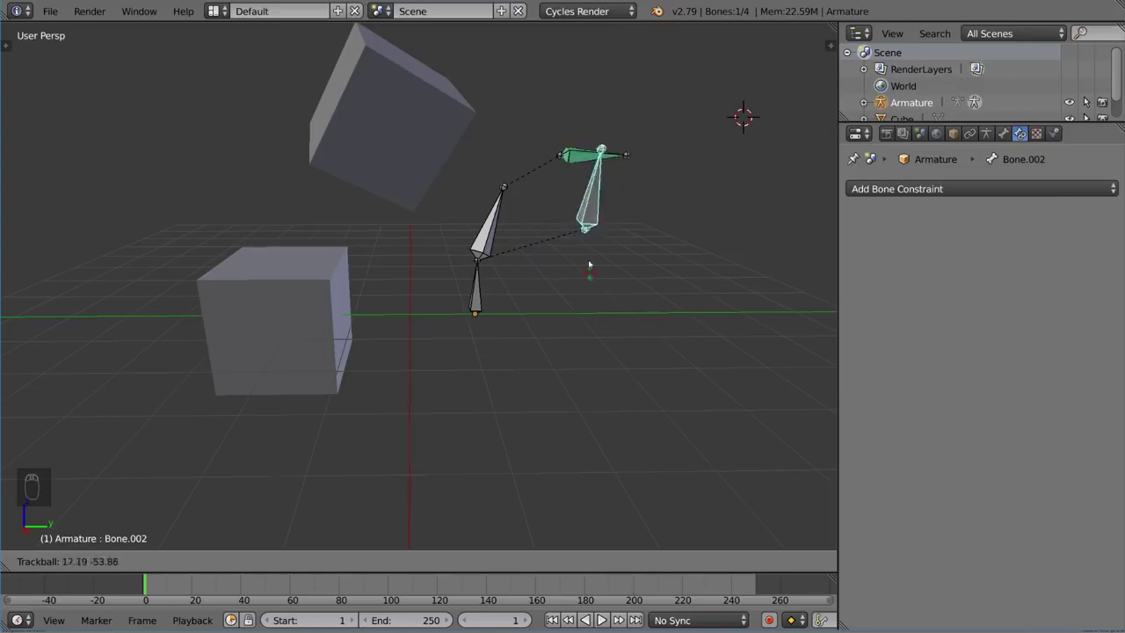
pyautogui.click(600, 189)
# - Set Bone.003's maximum X rotation to 30°, then trackball-rotate Bone.002 to test
pyautogui.rightClick(564, 155)
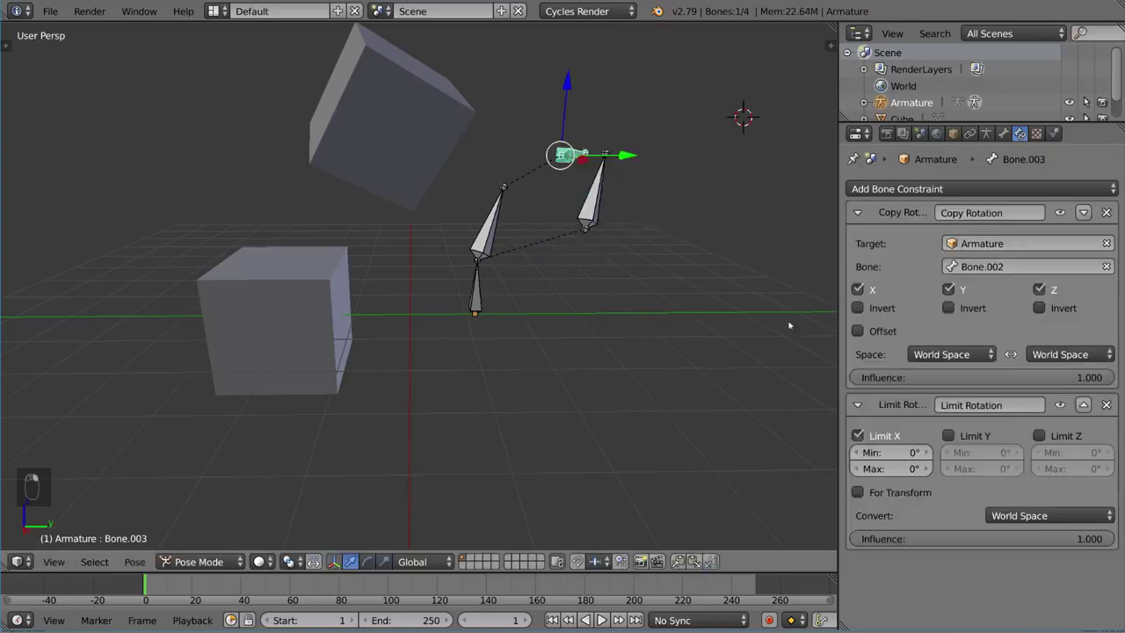
pyautogui.click(889, 468)
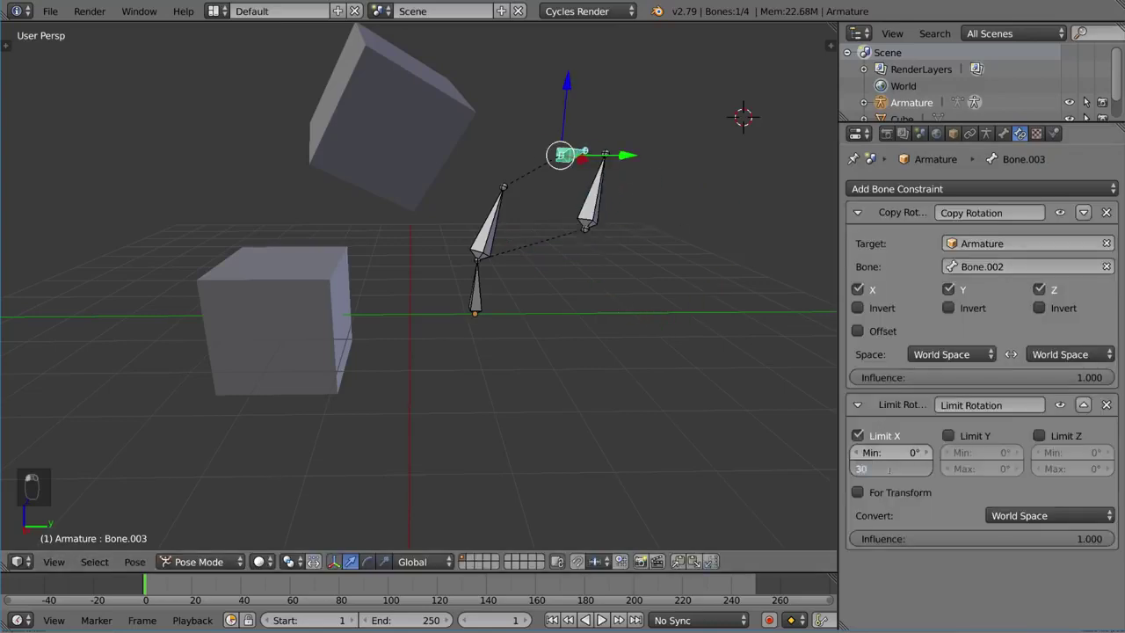
pyautogui.write('30')
pyautogui.press('Return')
pyautogui.rightClick(600, 210)
pyautogui.press('r')
pyautogui.press('r')
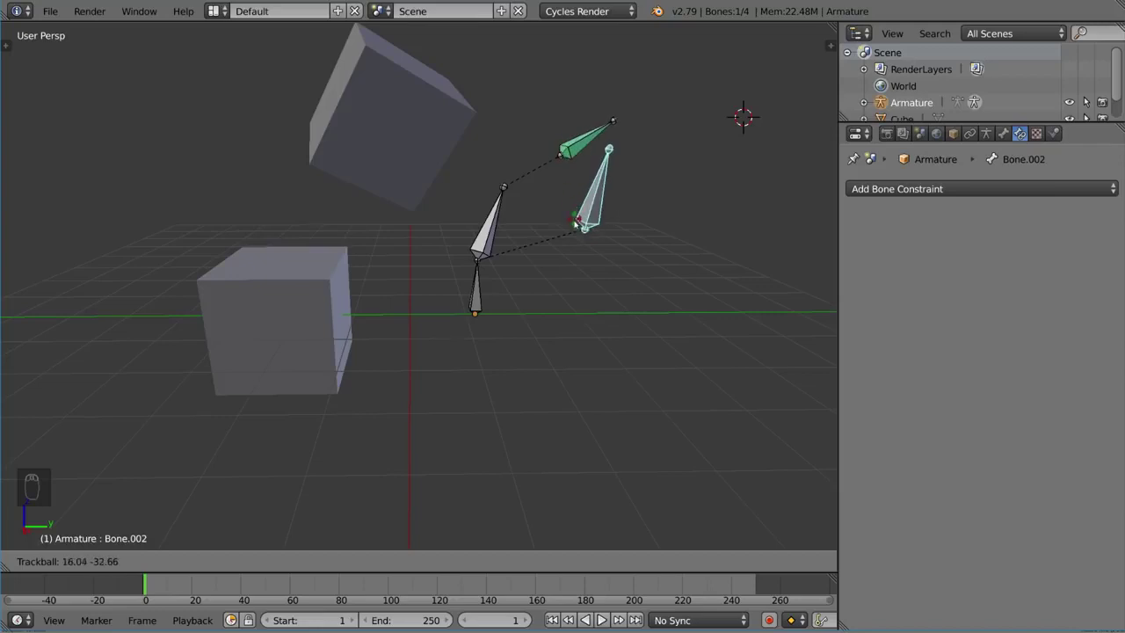
pyautogui.click(647, 226)
# - Convert the Limit Rotation in Local Space, then trackball-rotate Bone.002 again
pyautogui.rightClick(573, 138)
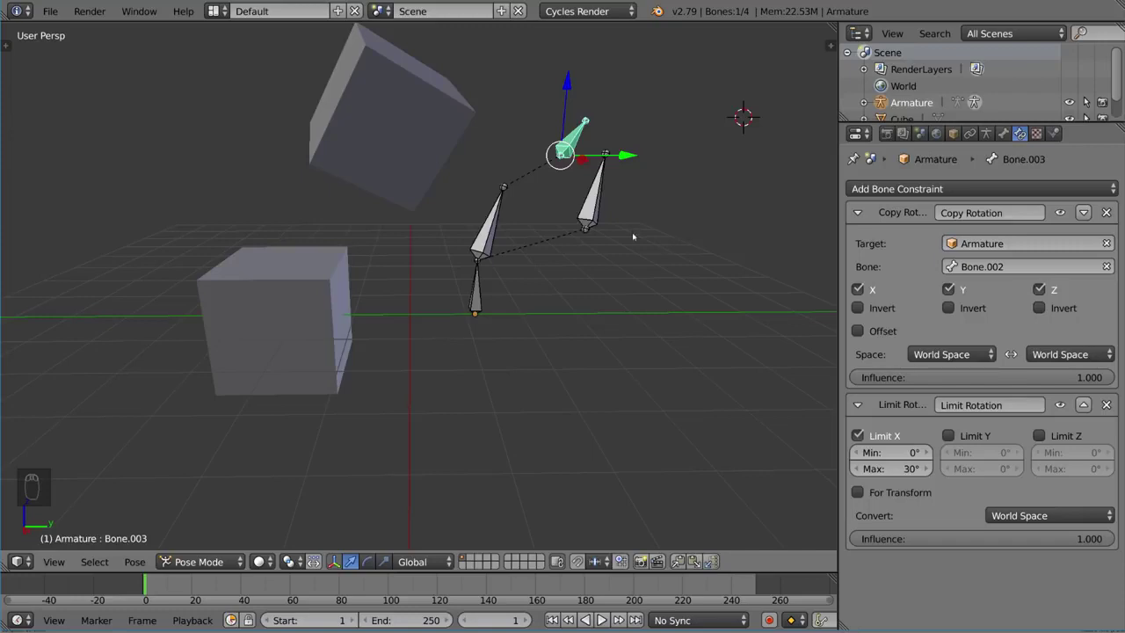
pyautogui.click(1051, 516)
pyautogui.click(1022, 440)
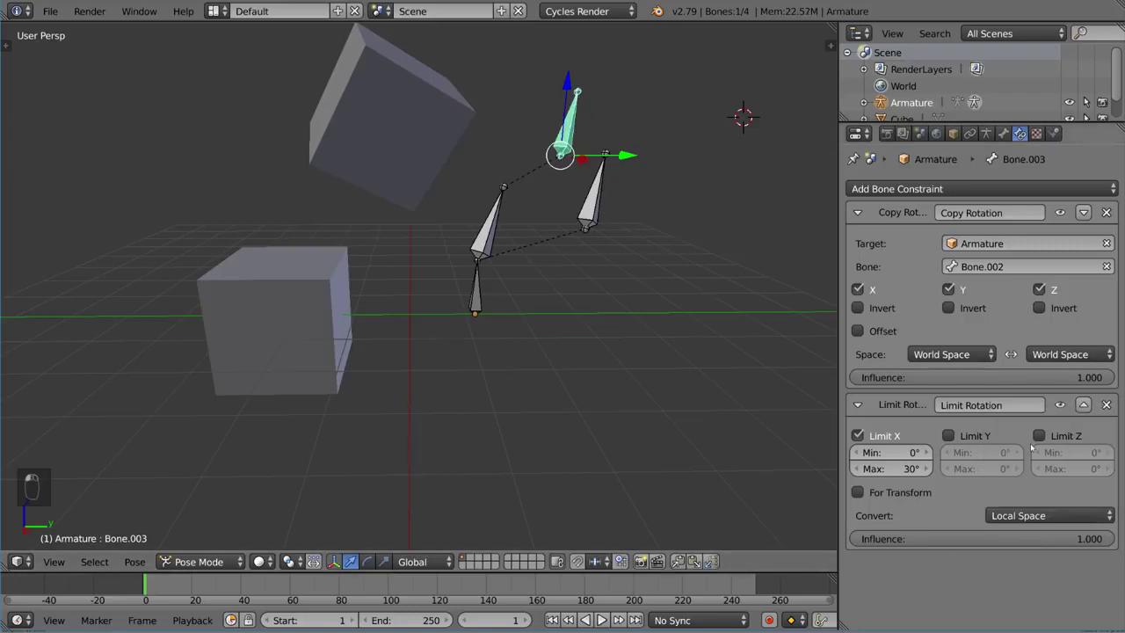
pyautogui.rightClick(595, 207)
pyautogui.press('r')
pyautogui.press('r')
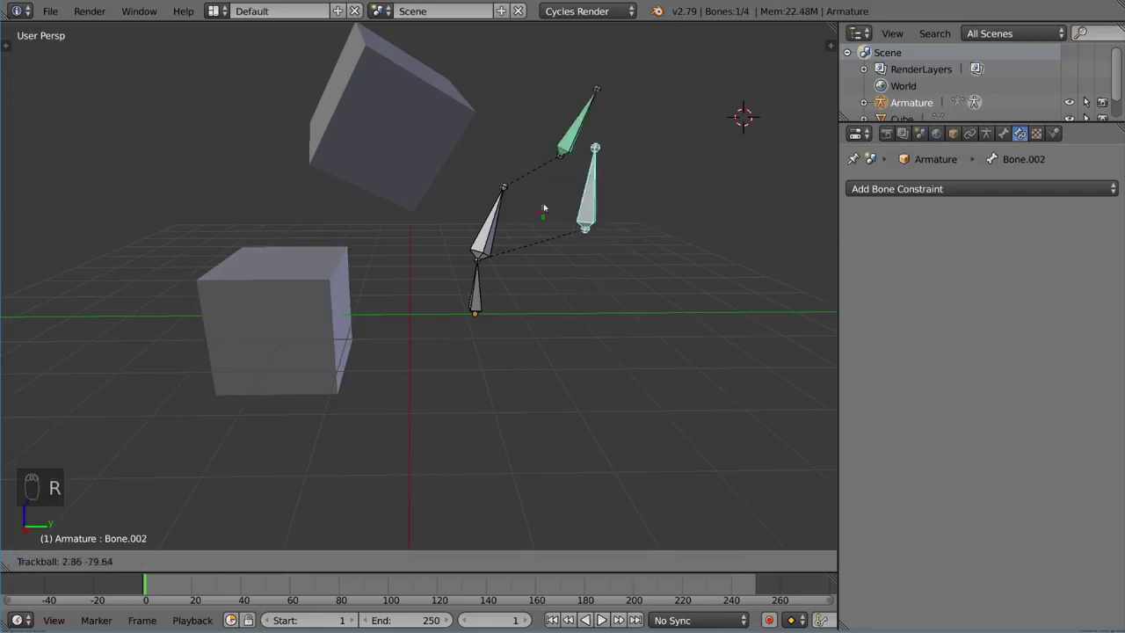
pyautogui.click(576, 154)
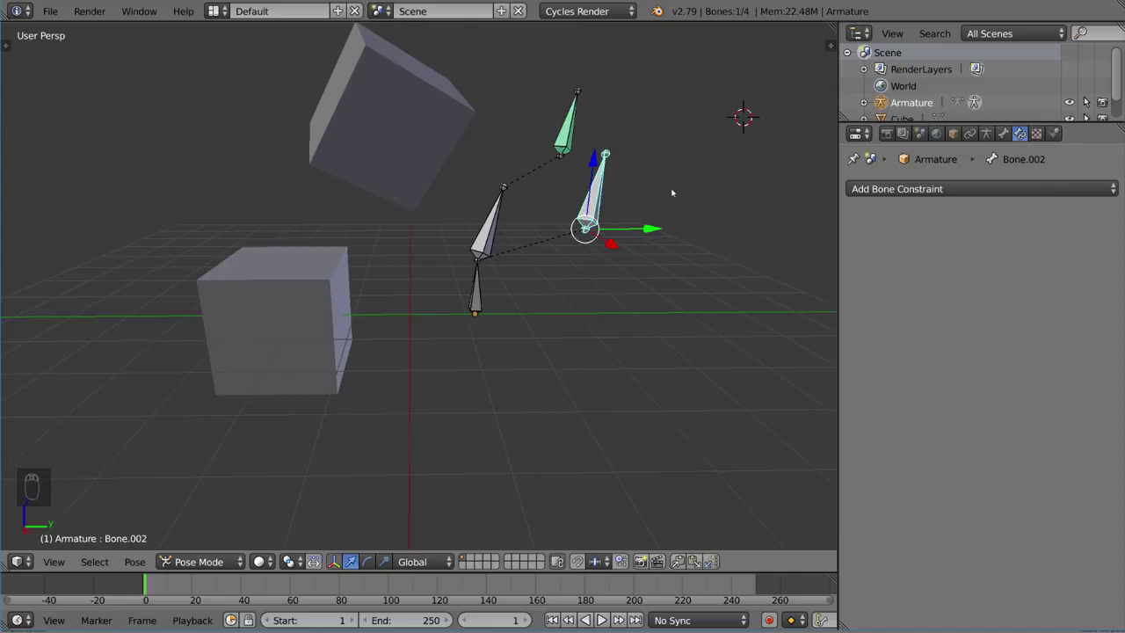
# - Rotate Bone.002 about its X axis twice, confirming each rotation
pyautogui.press('r')
pyautogui.press('x')
pyautogui.press('x')
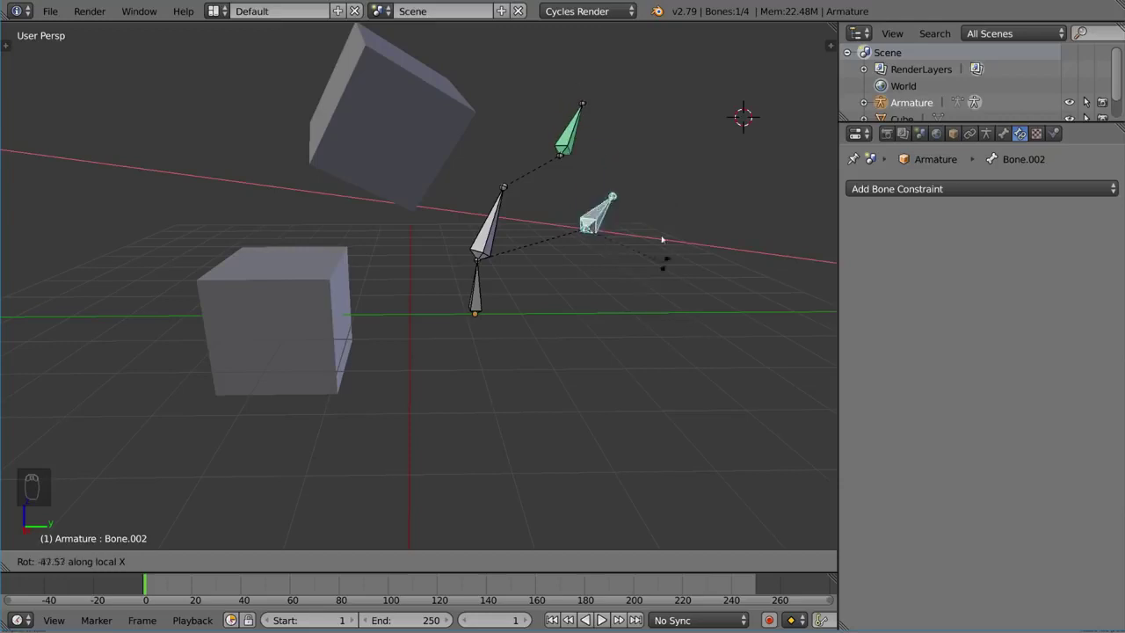
pyautogui.click(669, 245)
pyautogui.moveTo(673, 246); pyautogui.dragTo(519, 261, button='middle')
pyautogui.press('r')
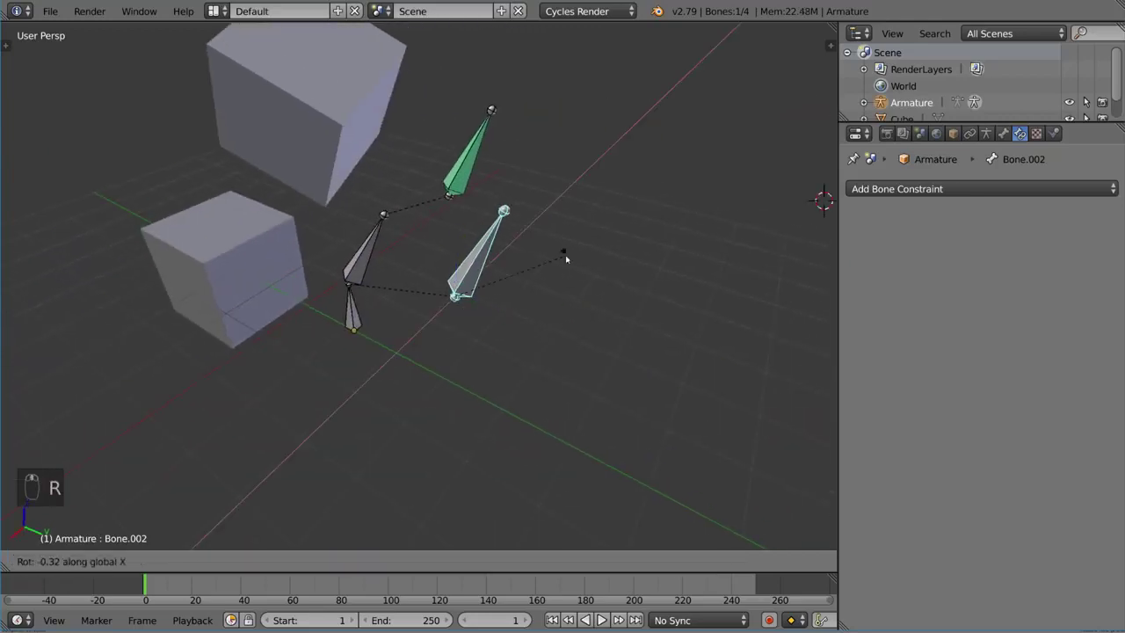
pyautogui.press('x')
pyautogui.press('x')
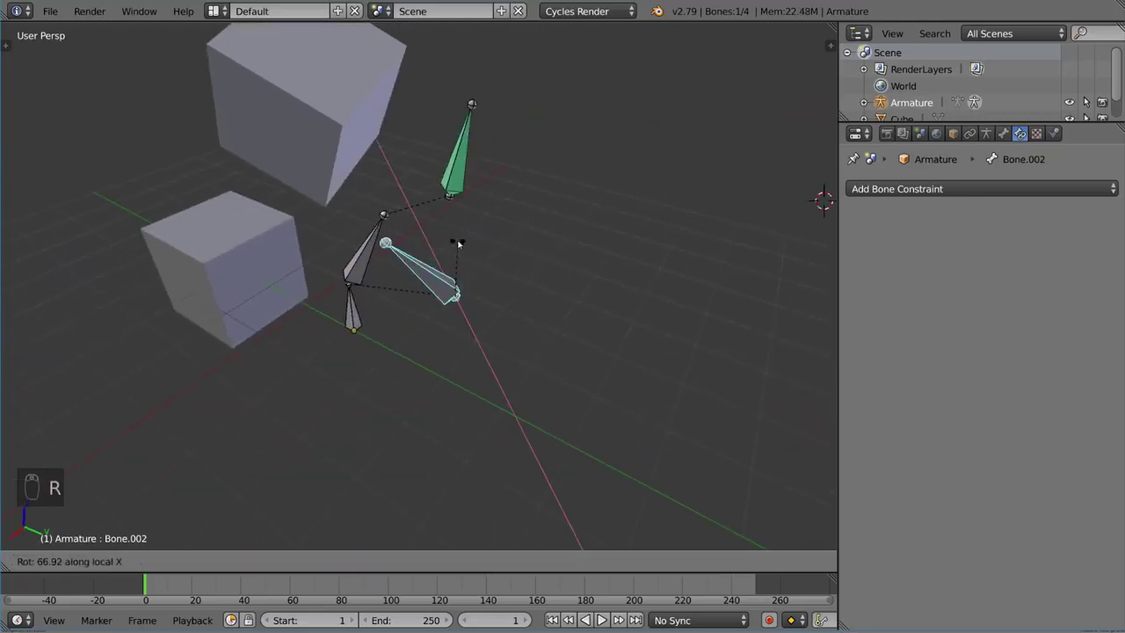
pyautogui.click(545, 339)
# - Set the transform orientation to Local and begin rotating Bone.002 again
pyautogui.click(412, 560)
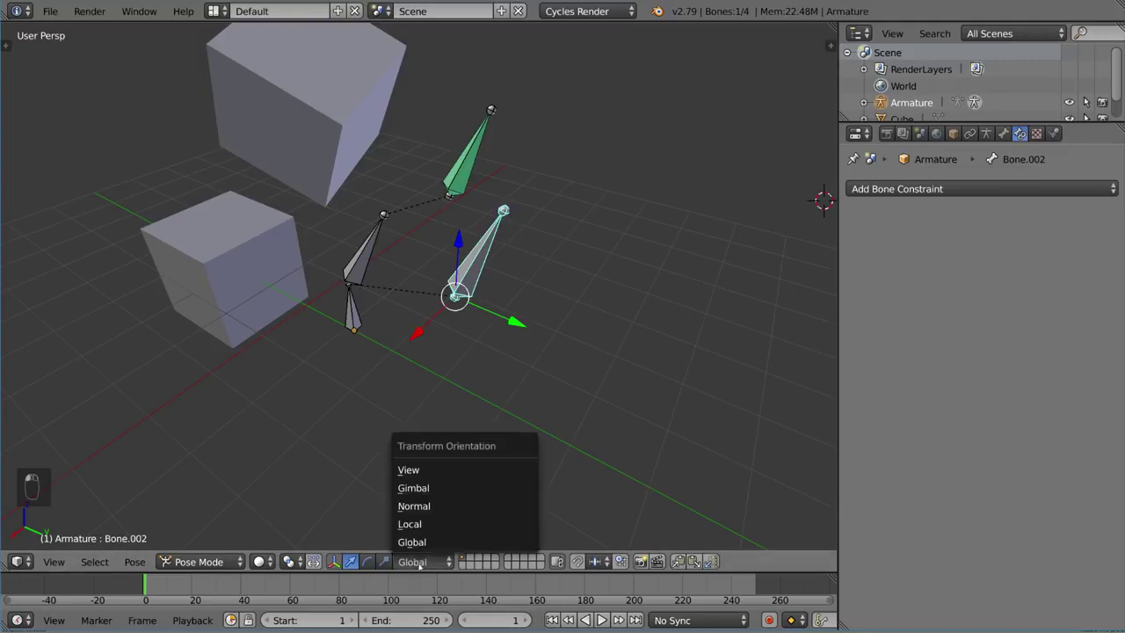
pyautogui.click(413, 522)
pyautogui.moveTo(421, 527); pyautogui.dragTo(493, 316, button='middle')
pyautogui.press('r')
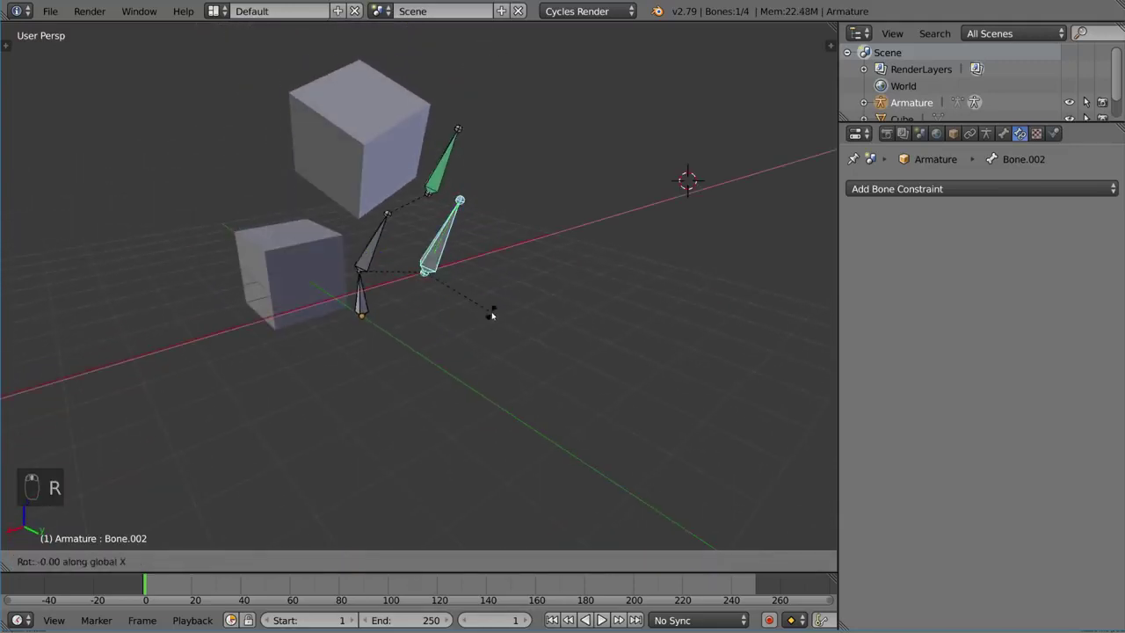
pyautogui.rightClick(484, 241)
pyautogui.rightClick(442, 161)
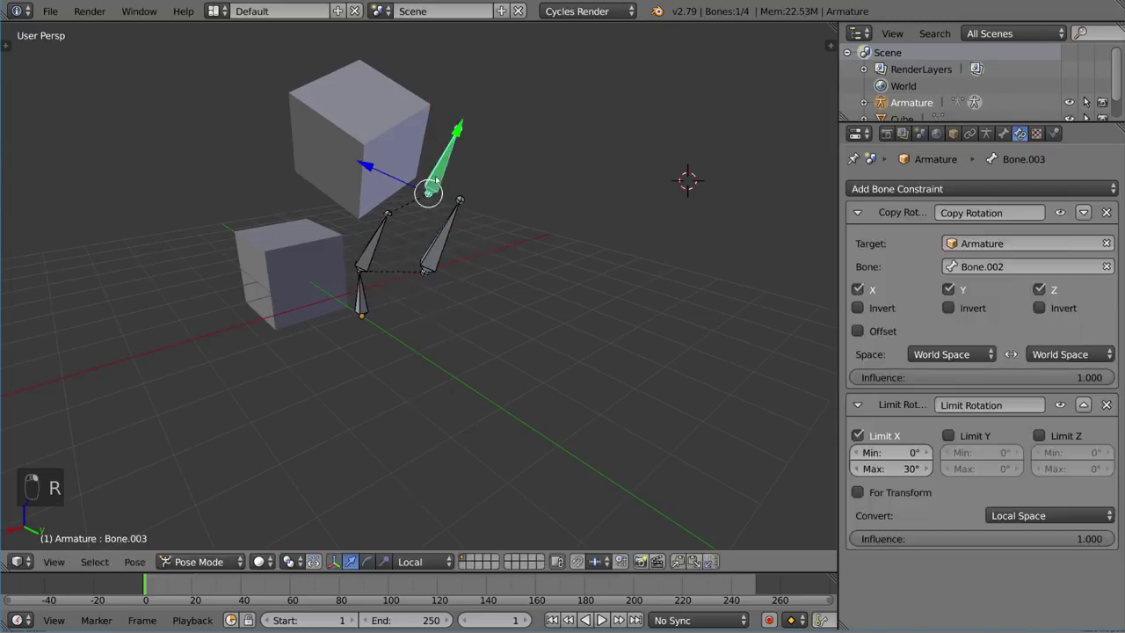
pyautogui.moveTo(442, 161); pyautogui.dragTo(802, 483, button='middle')
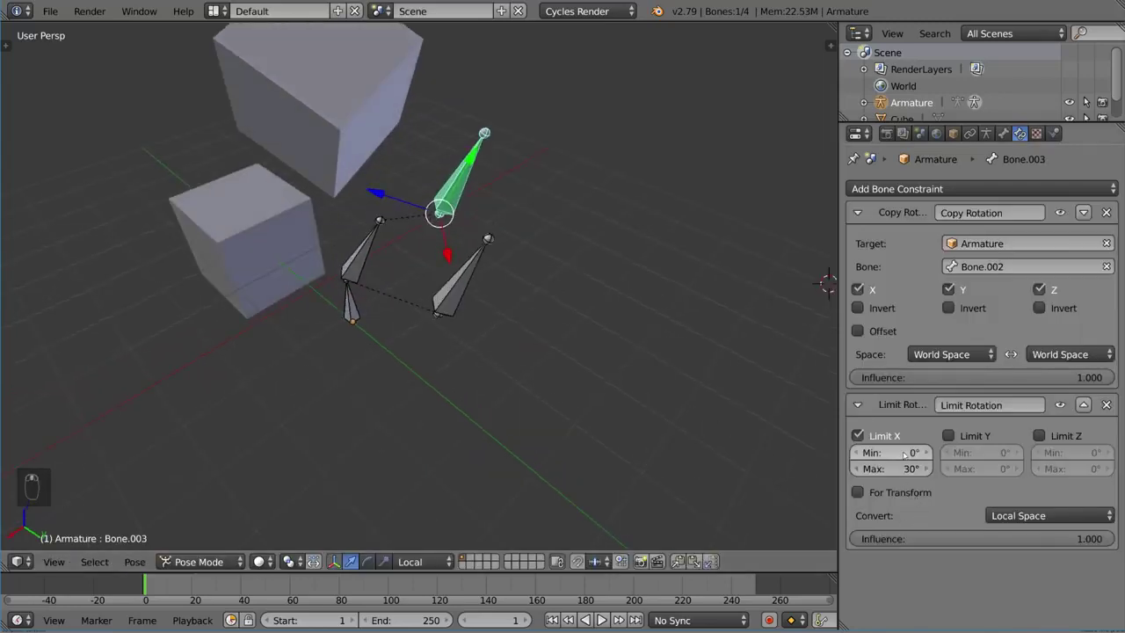
pyautogui.rightClick(469, 279)
pyautogui.moveTo(469, 280); pyautogui.dragTo(522, 269, button='middle')
pyautogui.press('r')
pyautogui.press('x')
pyautogui.press('x')
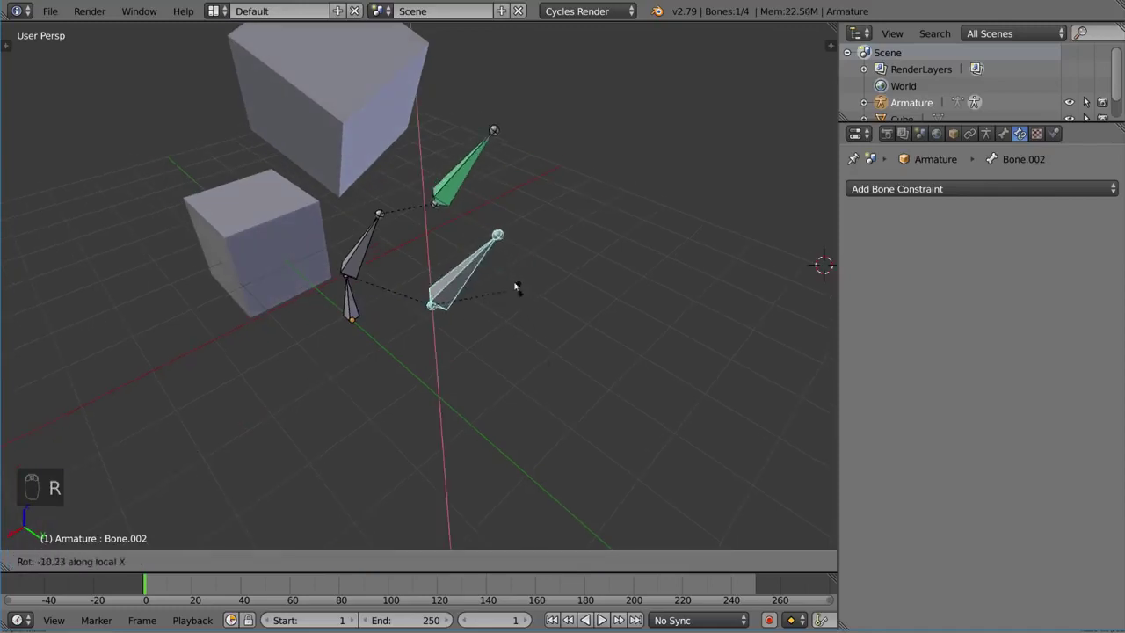
pyautogui.press('r')
pyautogui.click(537, 357)
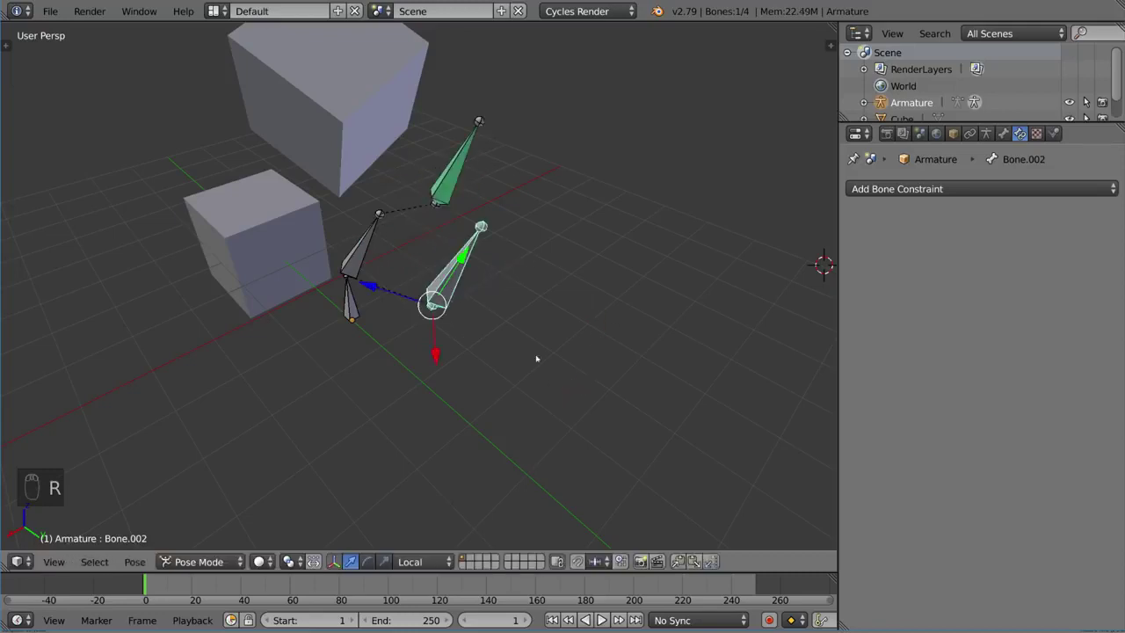
pyautogui.press('r')
pyautogui.press('r')
pyautogui.moveTo(537, 356); pyautogui.dragTo(527, 319, button='middle')
pyautogui.click(641, 351)
pyautogui.press('r')
pyautogui.click(517, 322)
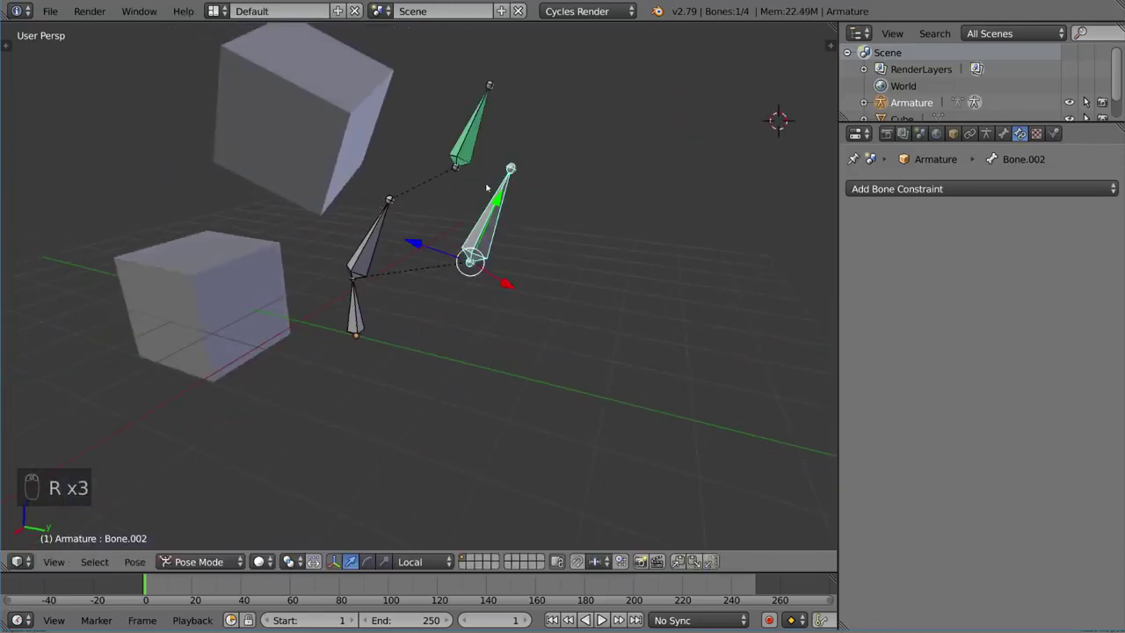
pyautogui.moveTo(545, 216); pyautogui.dragTo(554, 214, button='middle')
pyautogui.rightClick(481, 140)
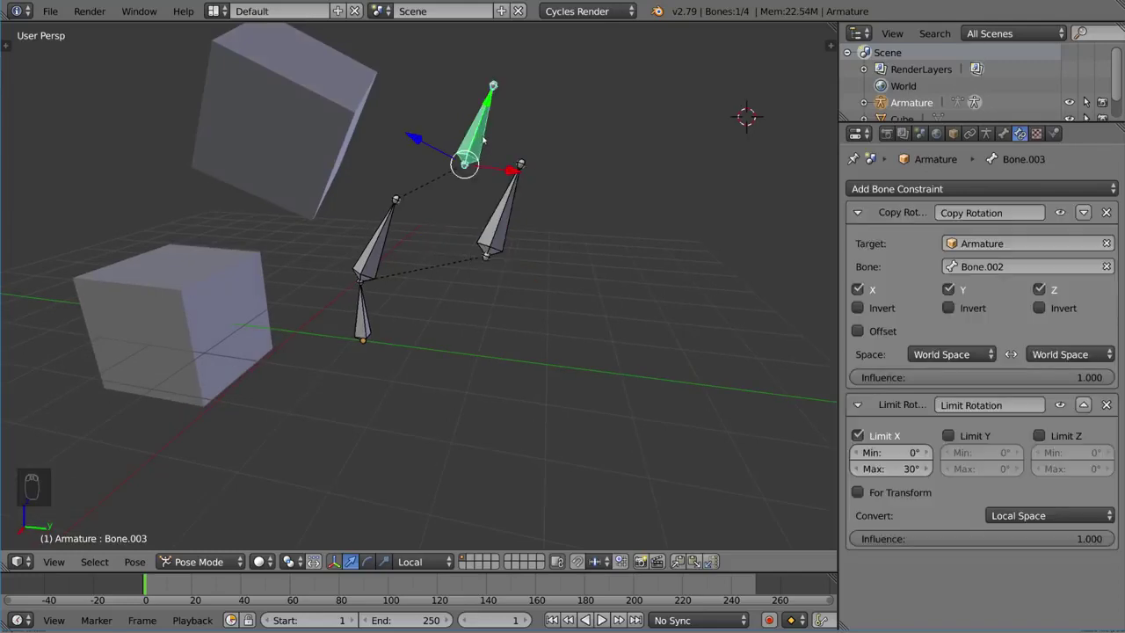
pyautogui.moveTo(582, 256); pyautogui.dragTo(367, 357, button='middle')
pyautogui.rightClick(393, 342)
pyautogui.press('r')
pyautogui.press('r')
pyautogui.click(372, 348)
pyautogui.rightClick(384, 299)
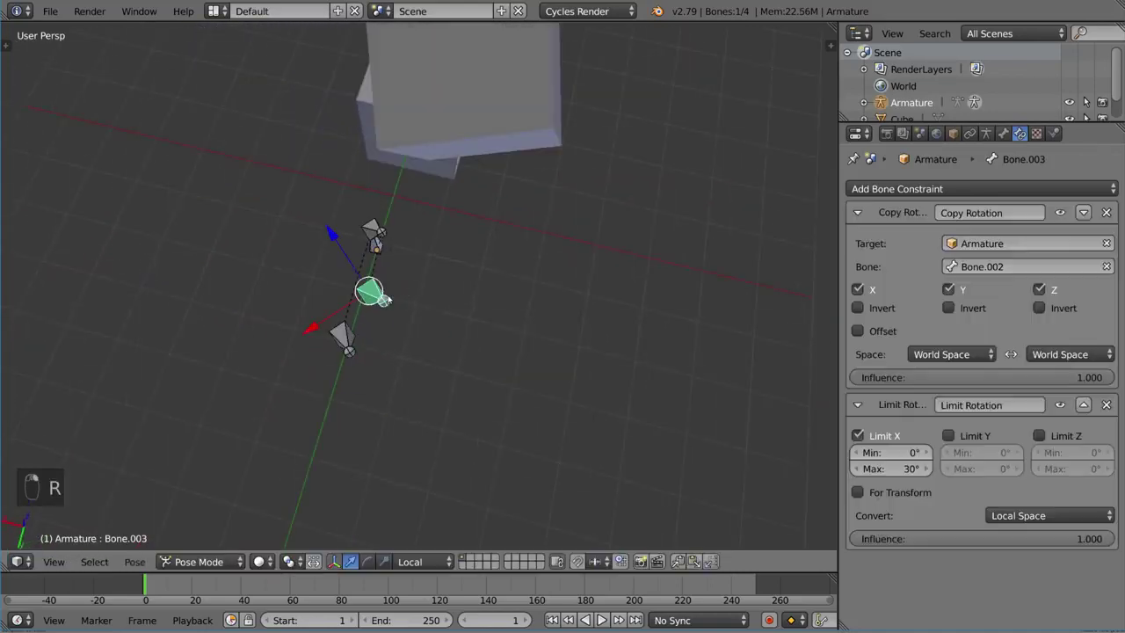
pyautogui.moveTo(422, 354); pyautogui.dragTo(700, 290, button='middle')
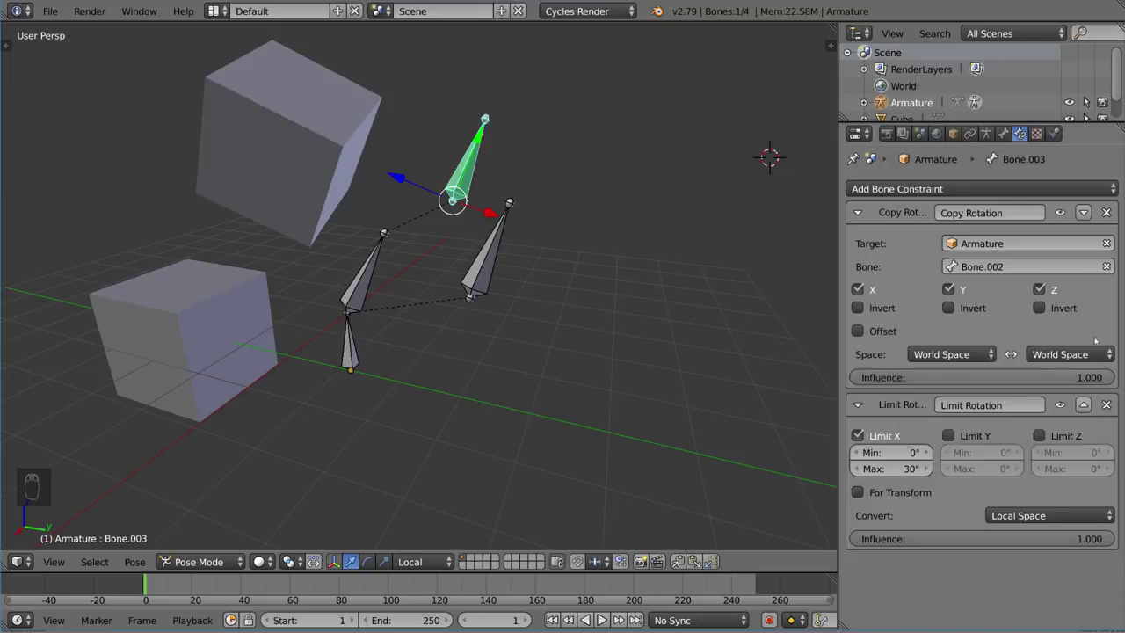
pyautogui.click(1083, 405)
pyautogui.rightClick(494, 255)
pyautogui.moveTo(494, 255); pyautogui.dragTo(515, 244, button='middle')
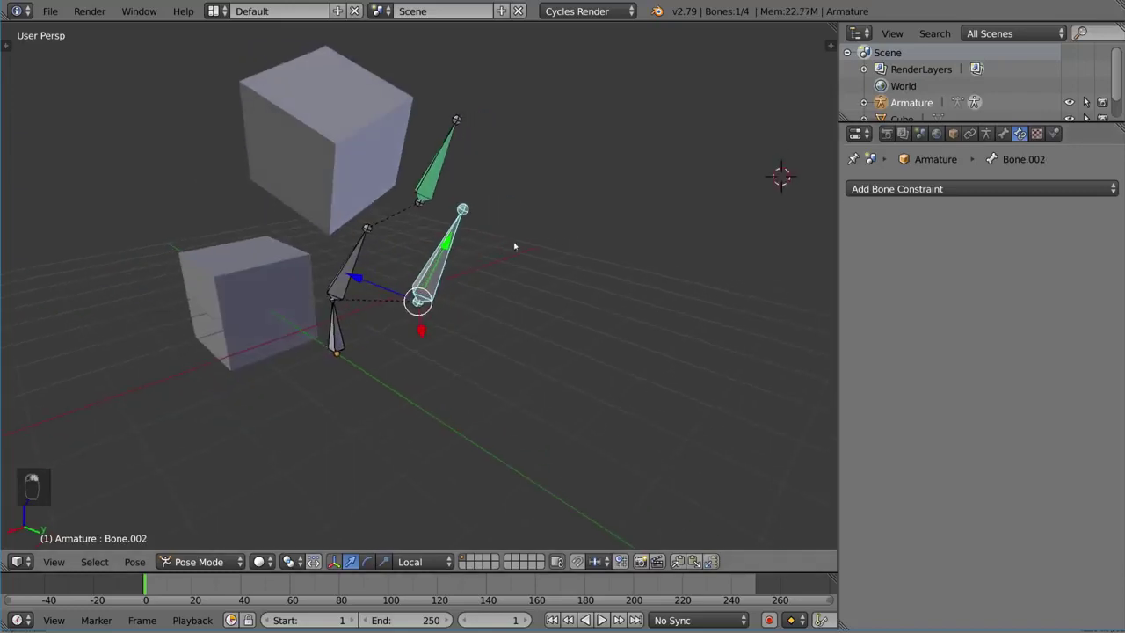
pyautogui.press('r')
pyautogui.press('x')
pyautogui.press('x')
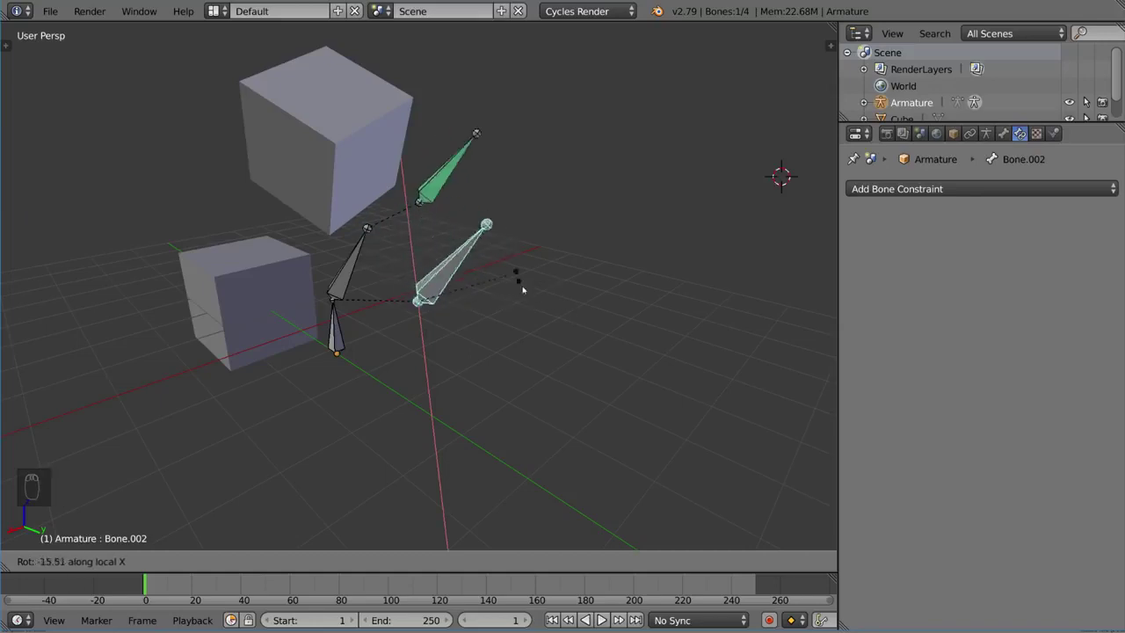
pyautogui.click(520, 279)
pyautogui.moveTo(519, 278); pyautogui.dragTo(505, 239, button='middle')
pyautogui.rightClick(453, 167)
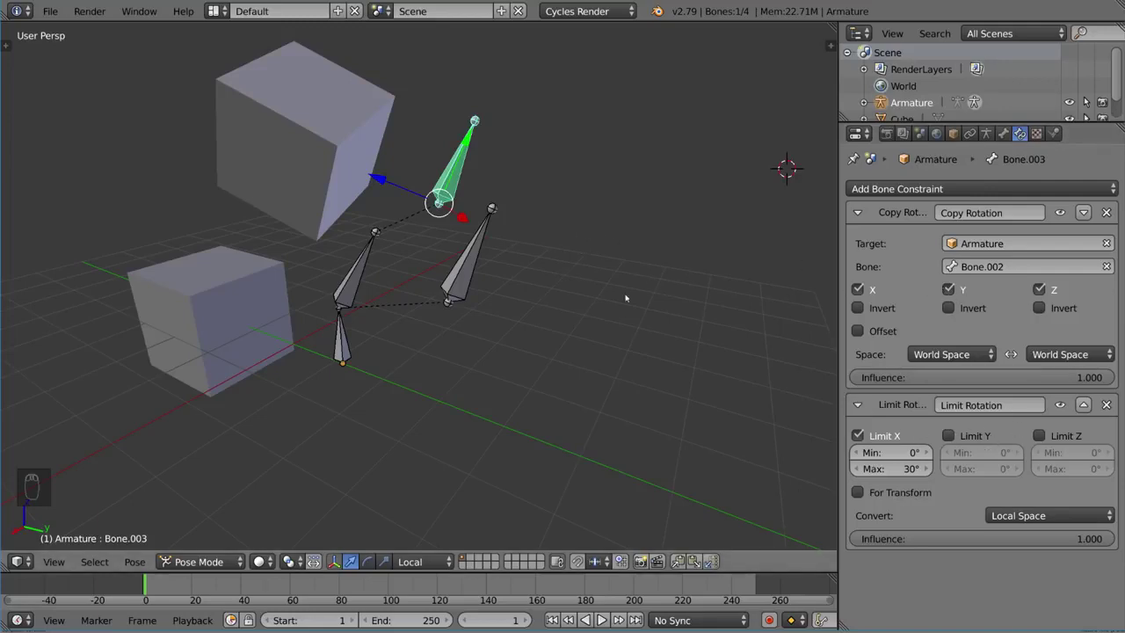
# - Move Limit Rotation above Copy Rotation and test by rotating Bone.002, including about local X
pyautogui.click(1084, 405)
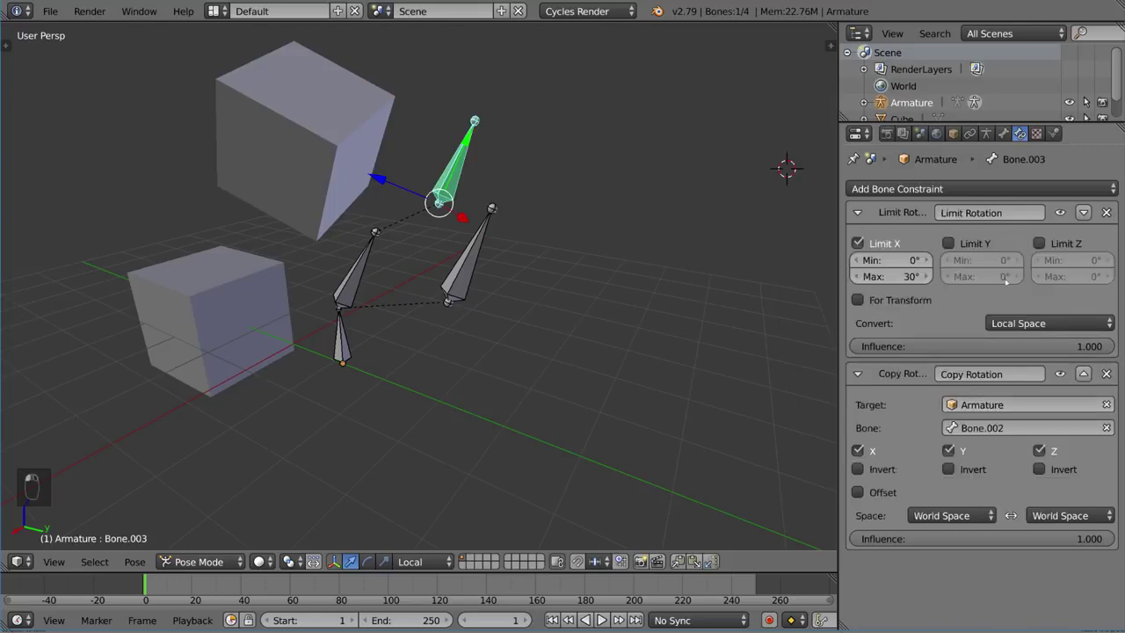
pyautogui.rightClick(478, 254)
pyautogui.press('r')
pyautogui.press('r')
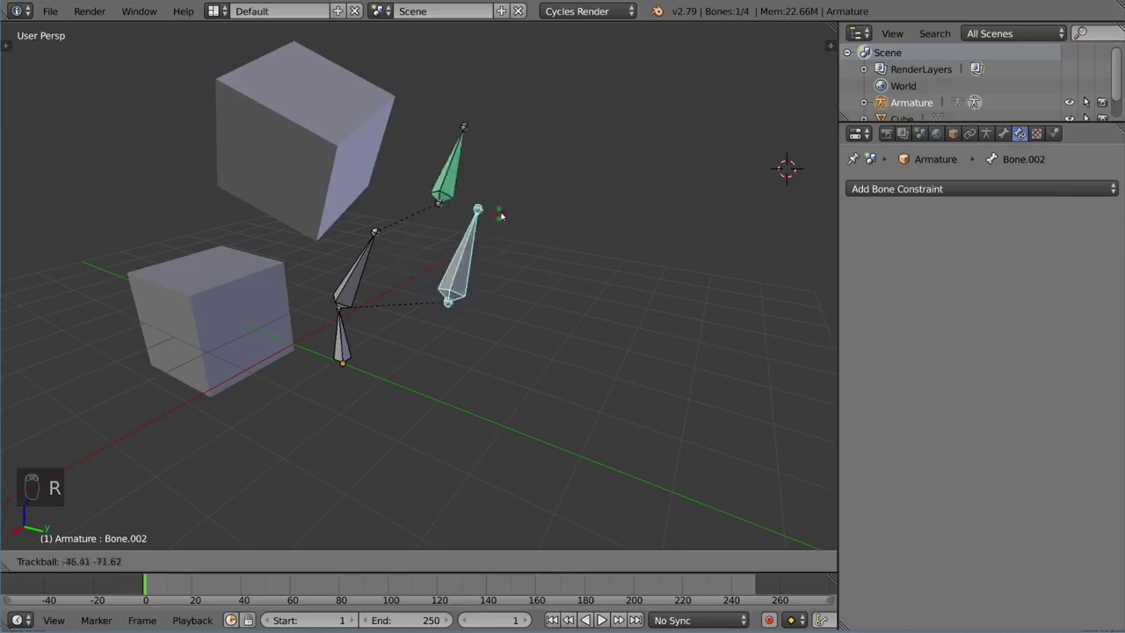
pyautogui.click(501, 215)
pyautogui.moveTo(510, 218); pyautogui.dragTo(548, 220, button='middle')
pyautogui.press('r')
pyautogui.middleClick(553, 246)
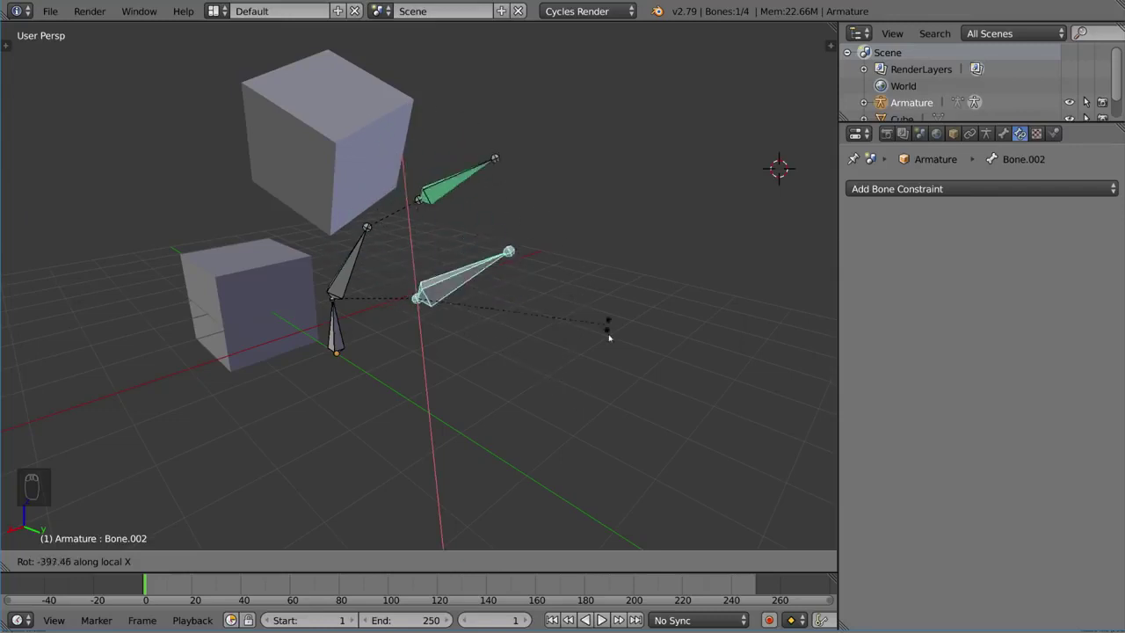
pyautogui.rightClick(609, 337)
# - Retest Bone.002's rotation, then move Limit Rotation back below Copy Rotation on Bone.003
pyautogui.rightClick(448, 164)
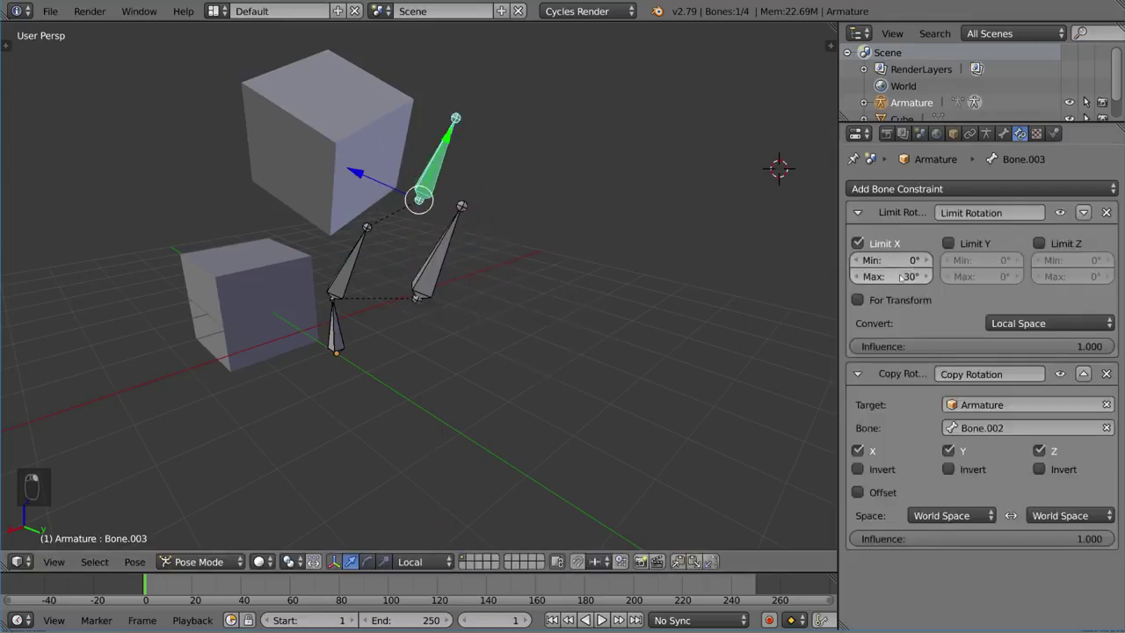
pyautogui.moveTo(514, 264); pyautogui.dragTo(542, 259, button='middle')
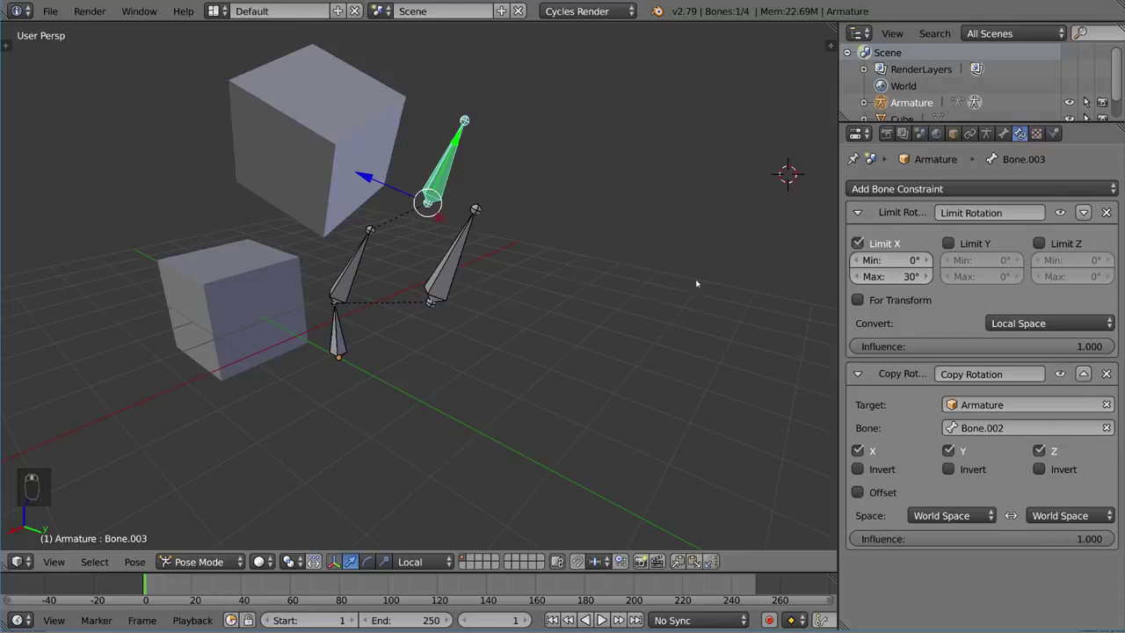
pyautogui.moveTo(696, 283); pyautogui.dragTo(729, 279, button='middle')
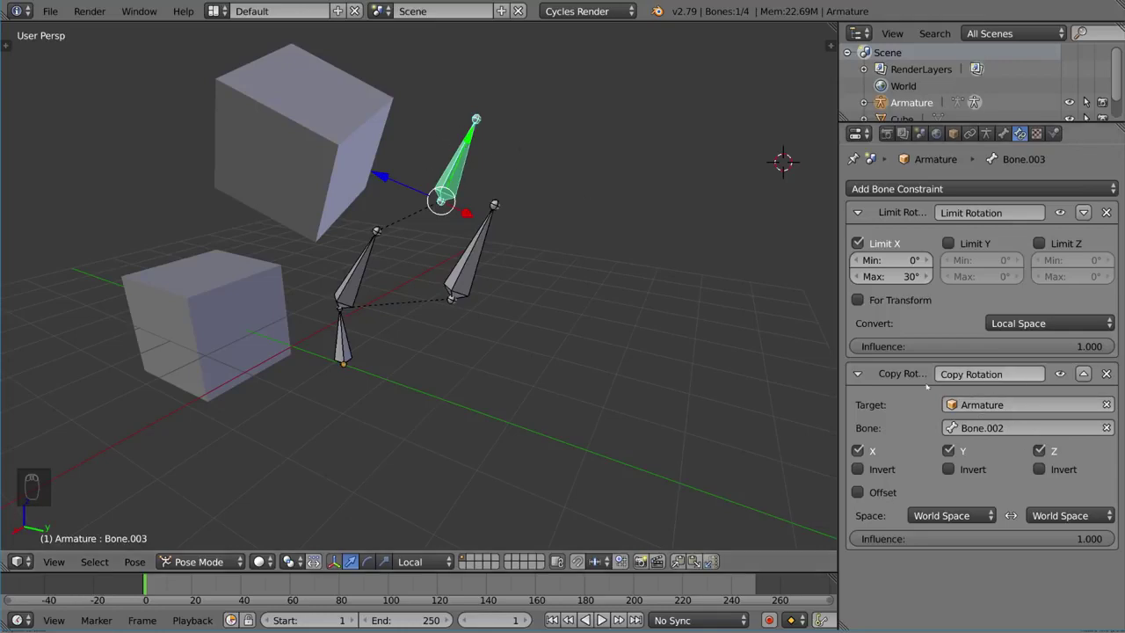
pyautogui.rightClick(479, 271)
pyautogui.press('r')
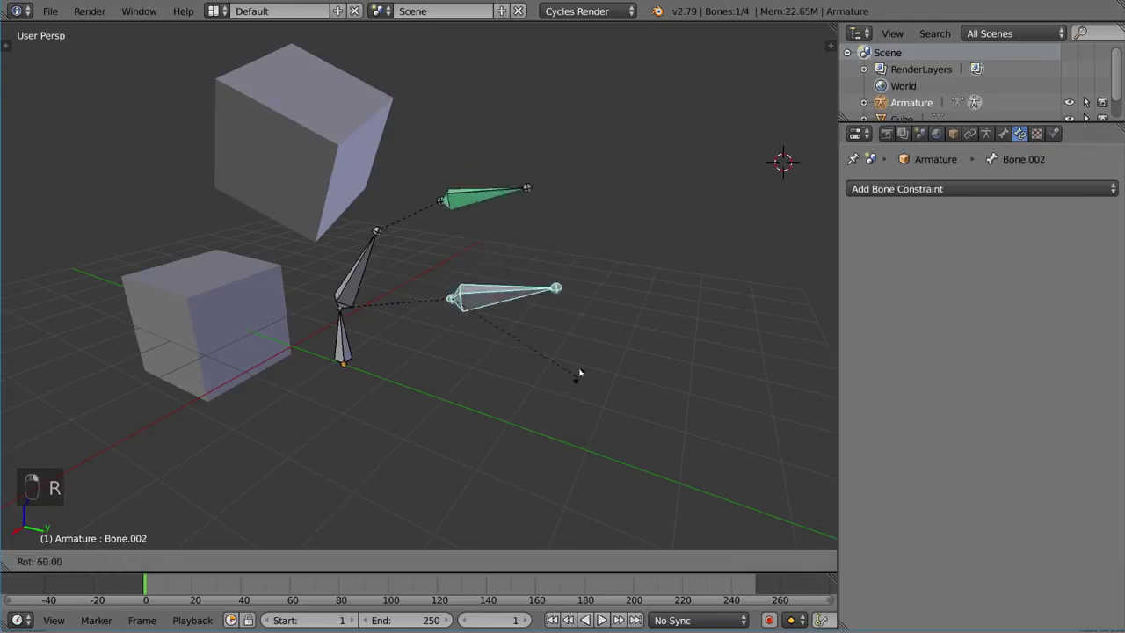
pyautogui.rightClick(466, 157)
pyautogui.rightClick(466, 156)
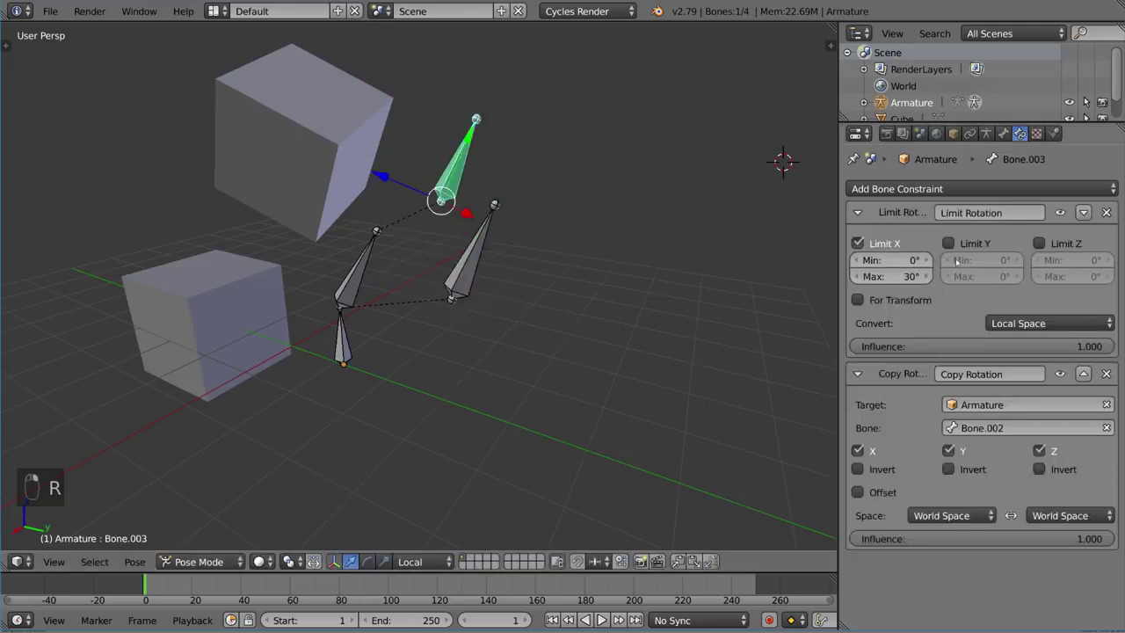
pyautogui.click(1084, 213)
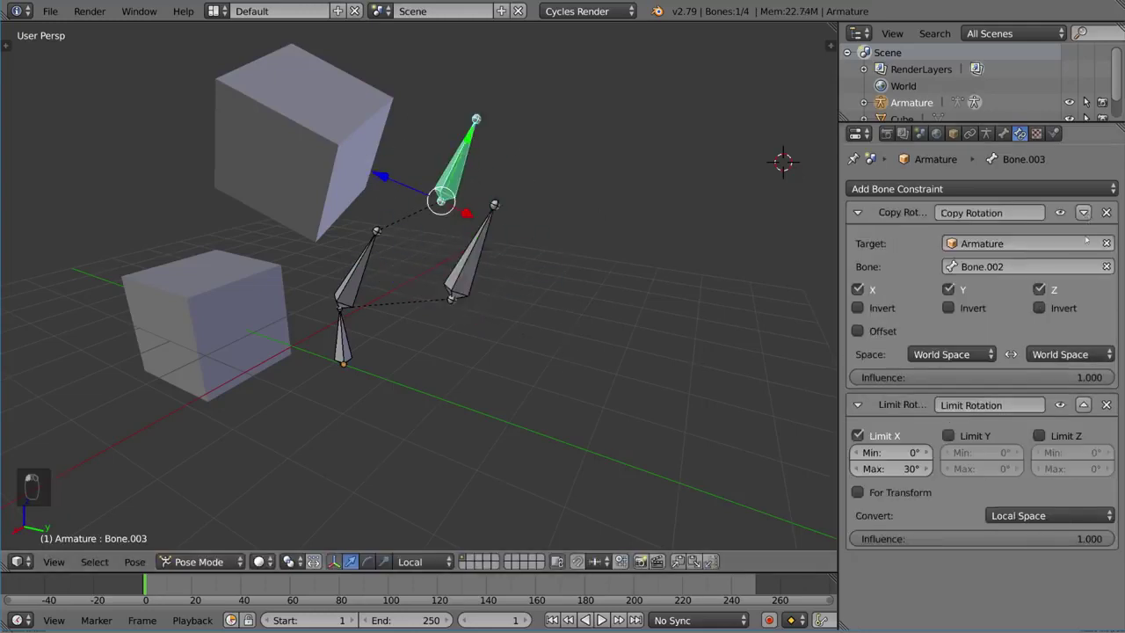
pyautogui.rightClick(481, 268)
# - Rotate Bone.002 freely, then give Cube.001 a Copy Rotation constraint targeting Cube
pyautogui.press('r')
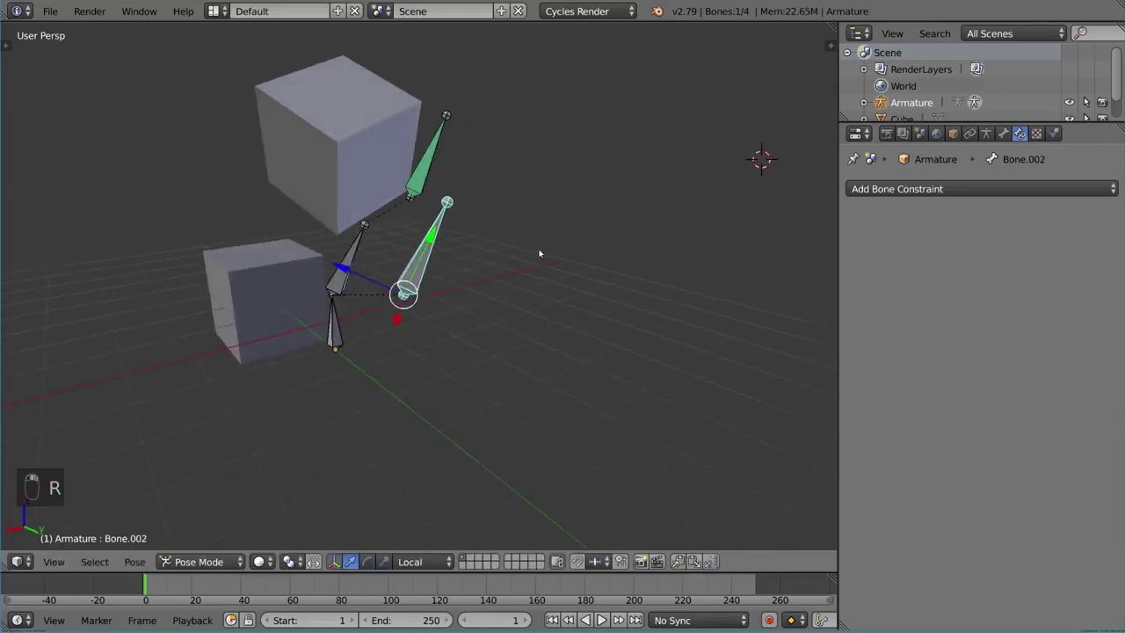
pyautogui.press('r')
pyautogui.press('r')
pyautogui.click(510, 261)
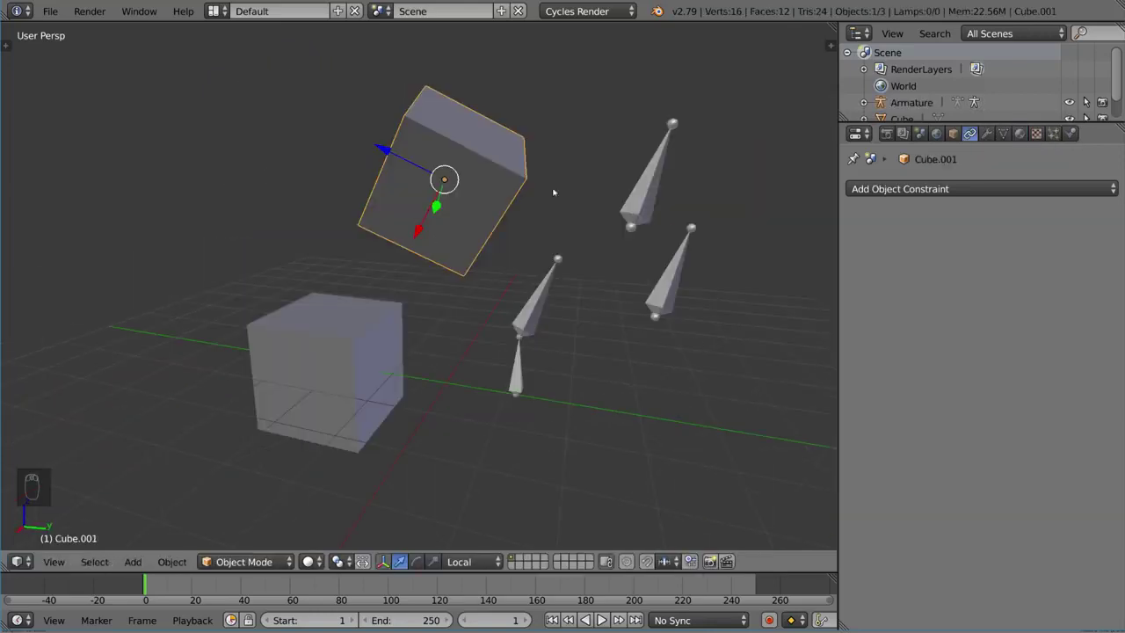
pyautogui.click(972, 189)
pyautogui.click(795, 246)
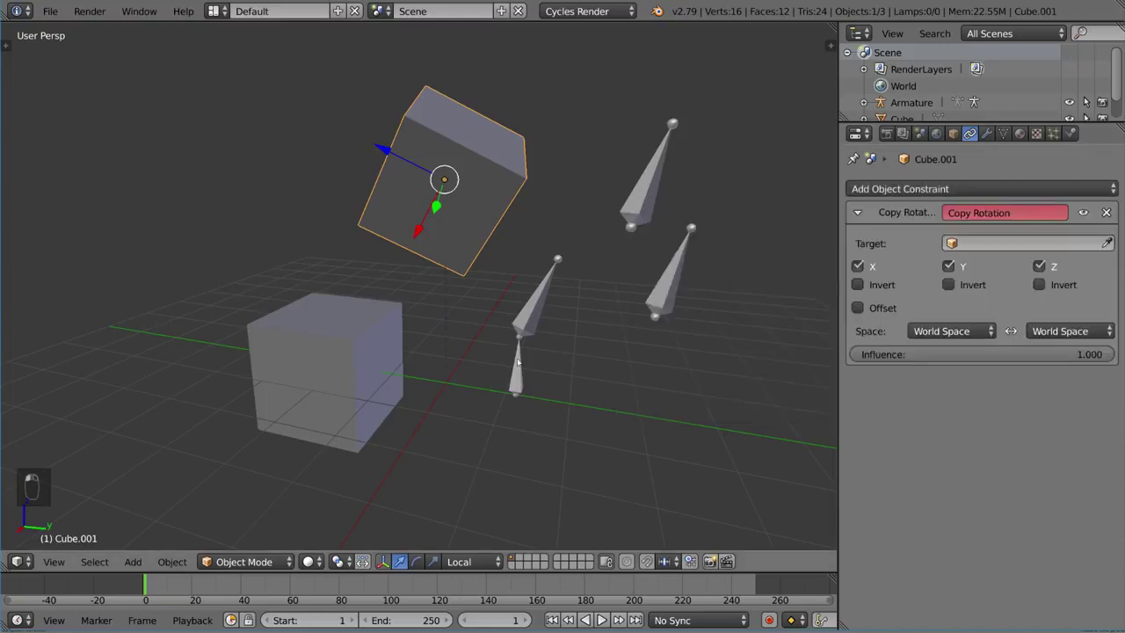
pyautogui.click(1106, 244)
pyautogui.click(387, 343)
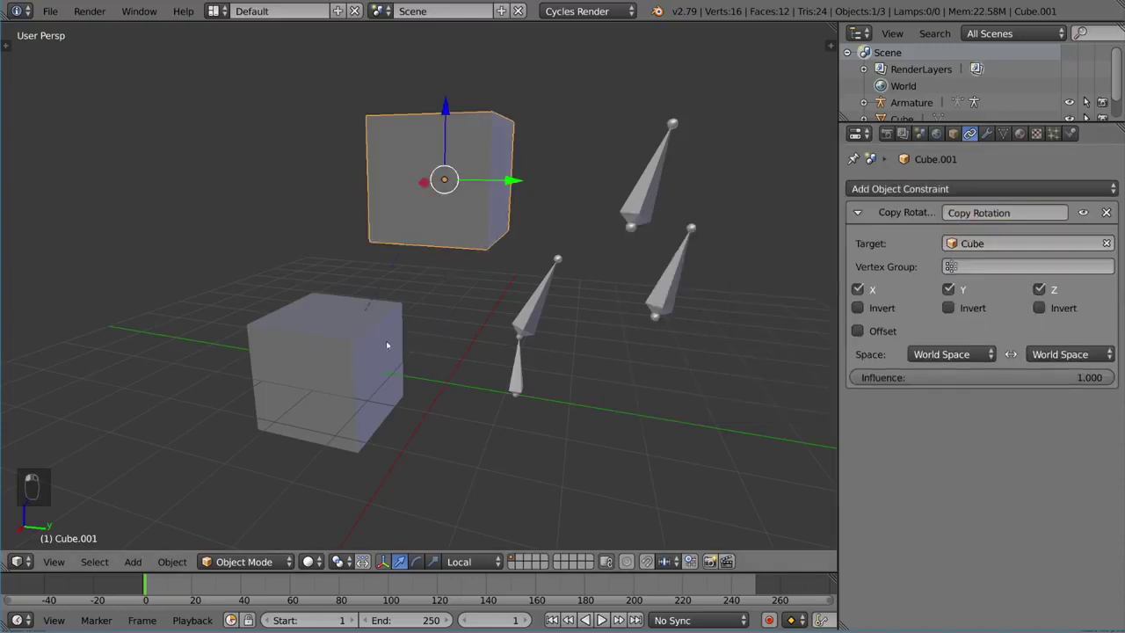
# - Add a Limit Rotation constraint with Limit X to Cube.001, then select the lower Cube
pyautogui.click(972, 189)
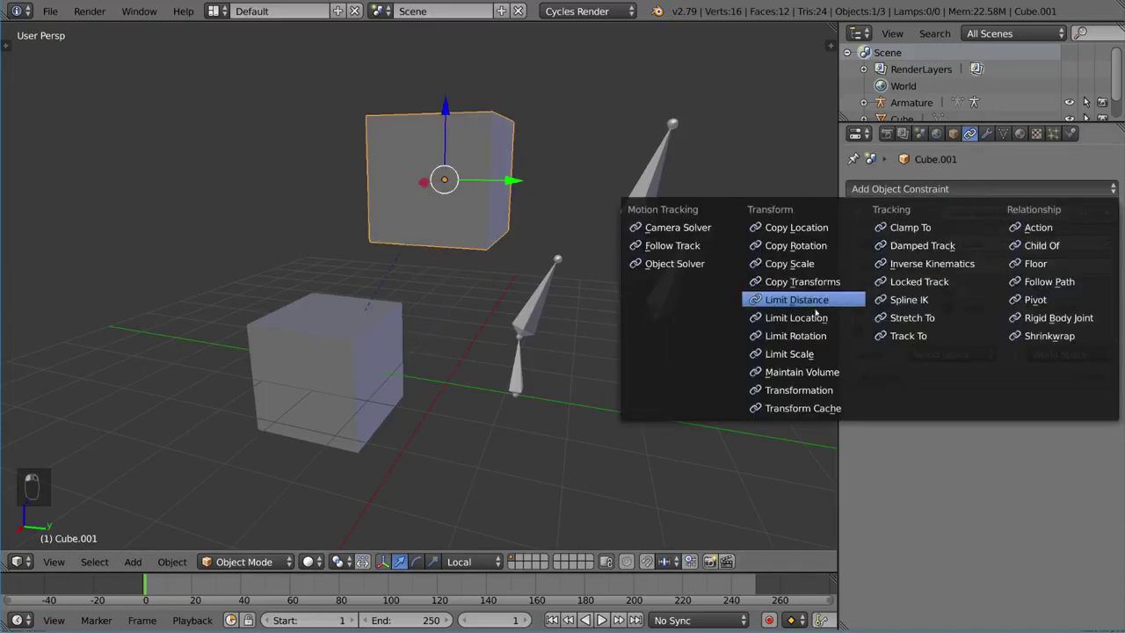
pyautogui.click(795, 335)
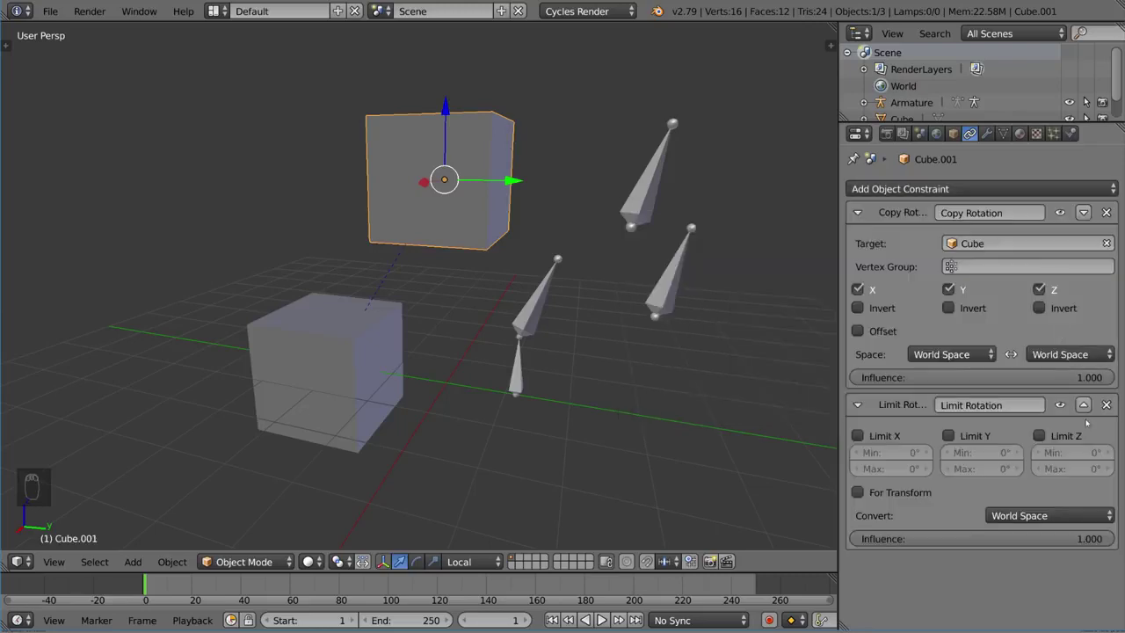
pyautogui.click(894, 435)
pyautogui.rightClick(367, 319)
# - Freely rotate the lower Cube to test Cube.001's constraints, cancelling each attempt
pyautogui.press('r')
pyautogui.press('r')
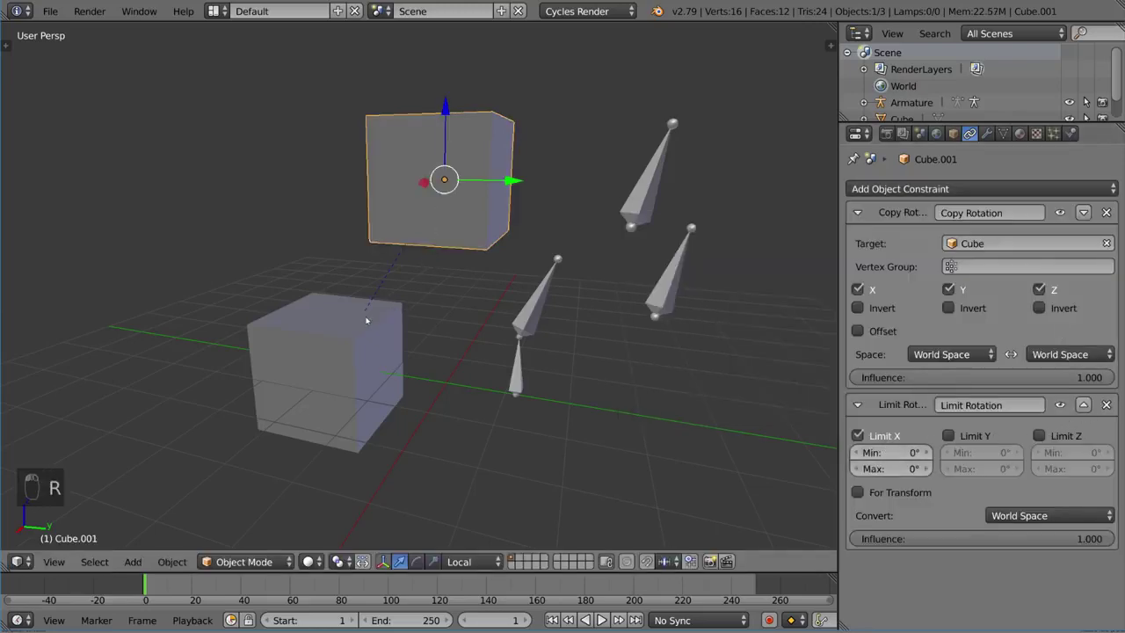
pyautogui.press('r')
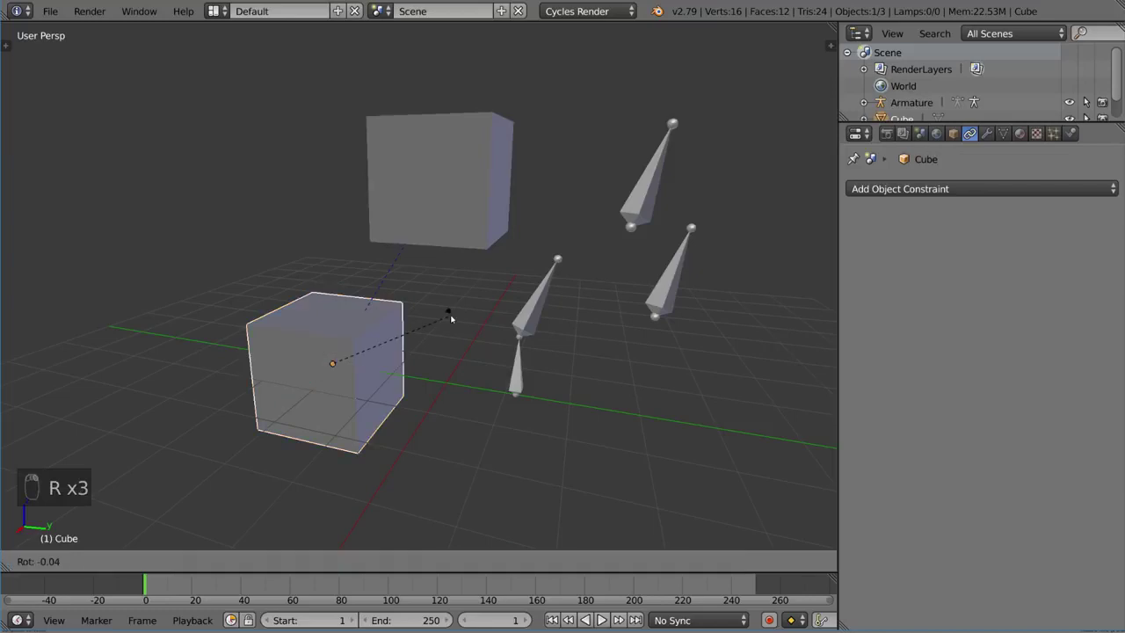
pyautogui.rightClick(457, 326)
pyautogui.rightClick(416, 221)
pyautogui.rightClick(328, 352)
pyautogui.press('r')
pyautogui.rightClick(339, 281)
# - Test-rotate the lower Cube around Z and local X, cancelling each rotation
pyautogui.press('r')
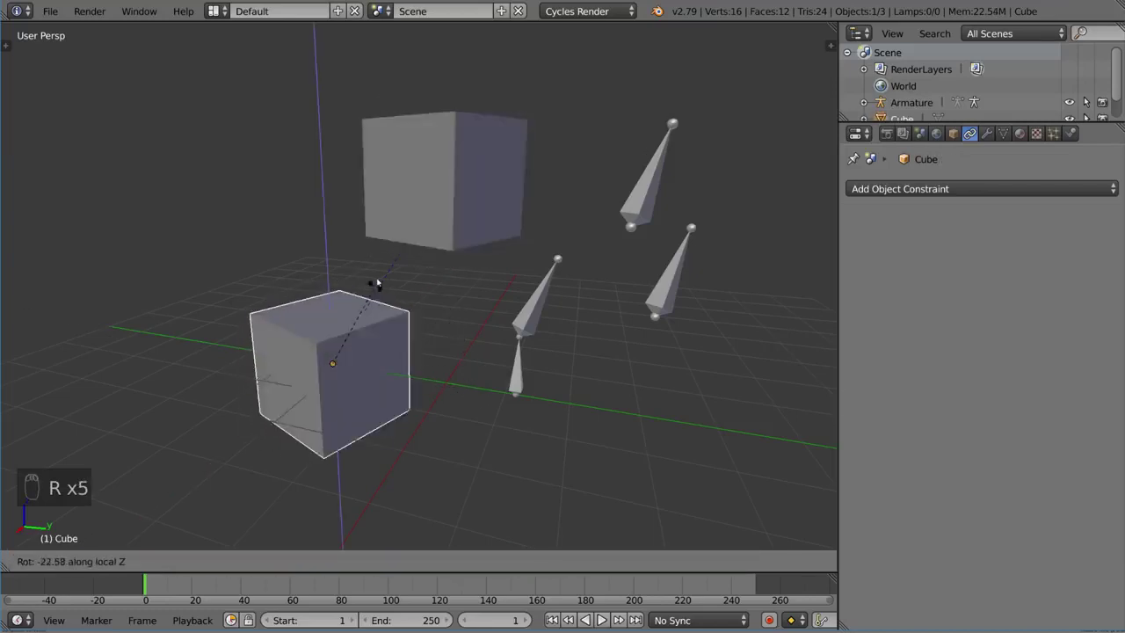
pyautogui.rightClick(372, 284)
pyautogui.rightClick(439, 178)
pyautogui.rightClick(327, 339)
pyautogui.press('r')
pyautogui.press('x')
pyautogui.press('x')
pyautogui.rightClick(363, 287)
# - Move Cube.001's Limit Rotation above Copy Rotation, test with an X rotation, then select the armature
pyautogui.rightClick(431, 185)
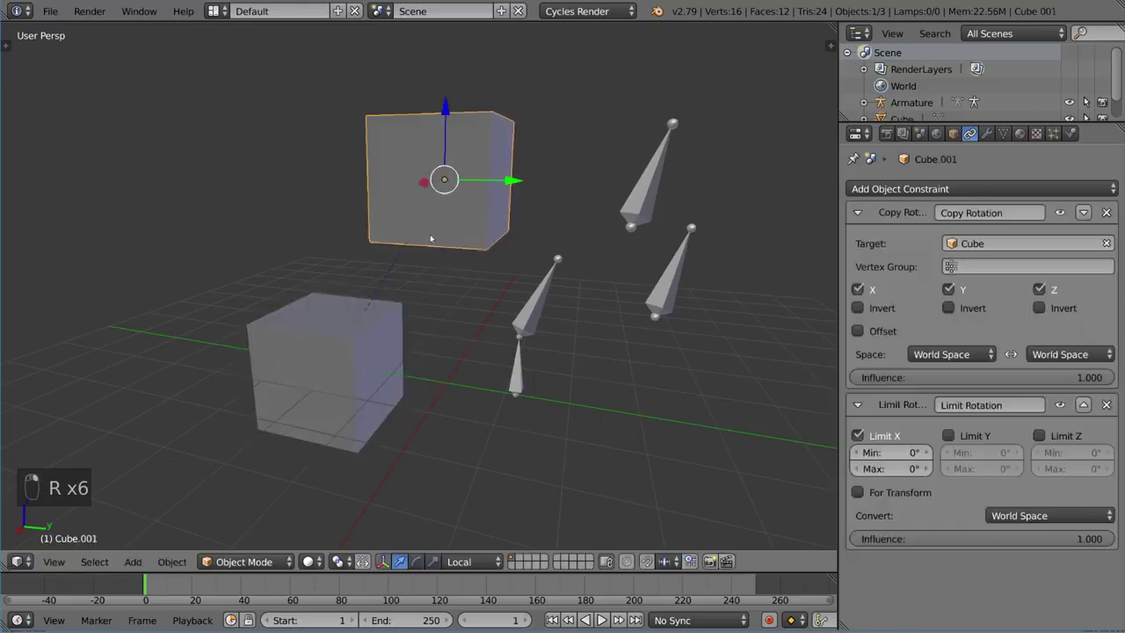
pyautogui.click(1084, 405)
pyautogui.rightClick(351, 357)
pyautogui.press('r')
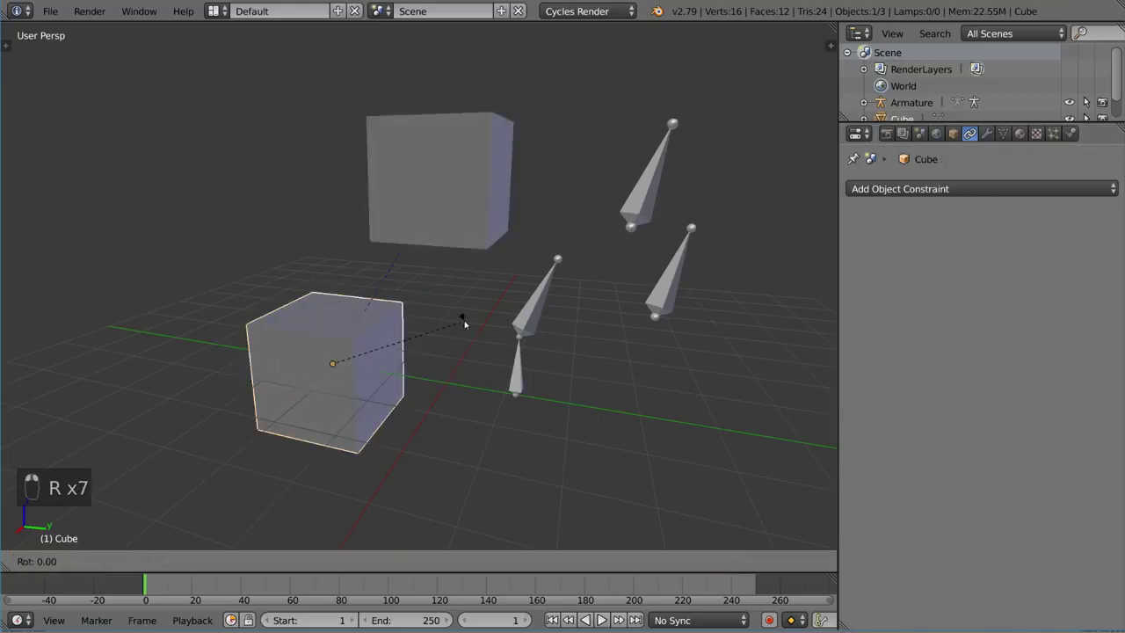
pyautogui.rightClick(515, 220)
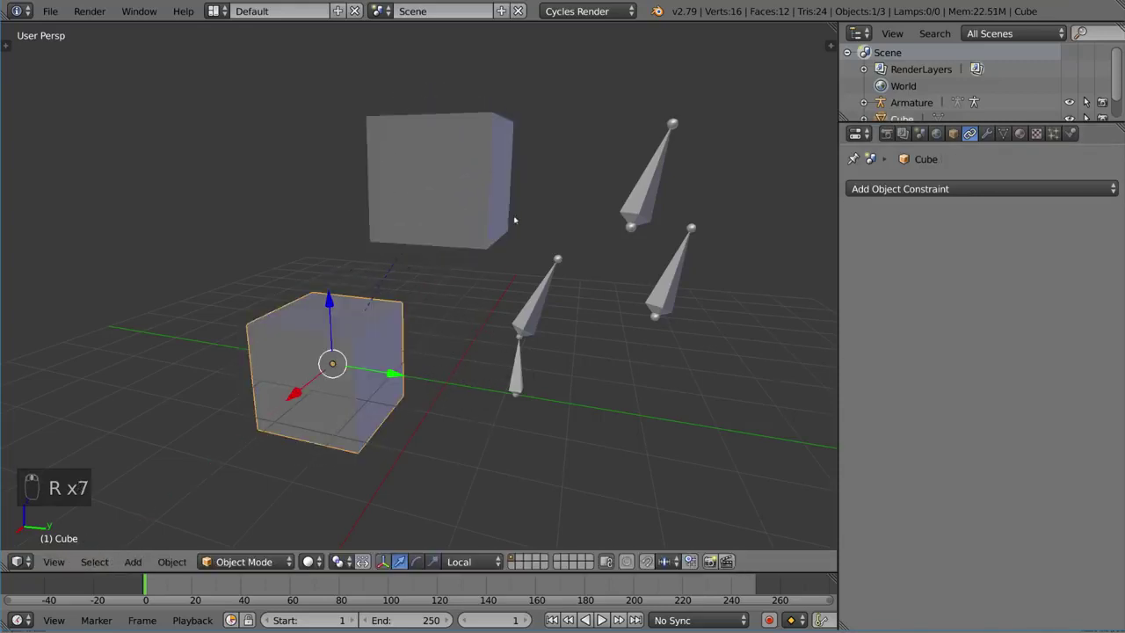
pyautogui.moveTo(515, 221); pyautogui.dragTo(604, 202, button='middle')
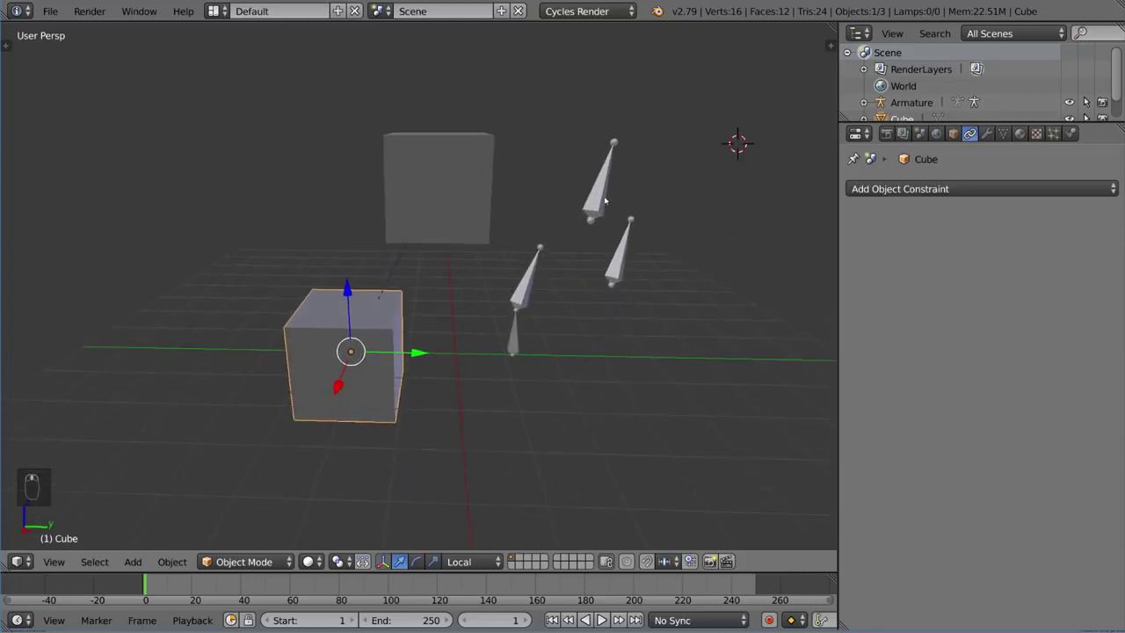
pyautogui.rightClick(518, 284)
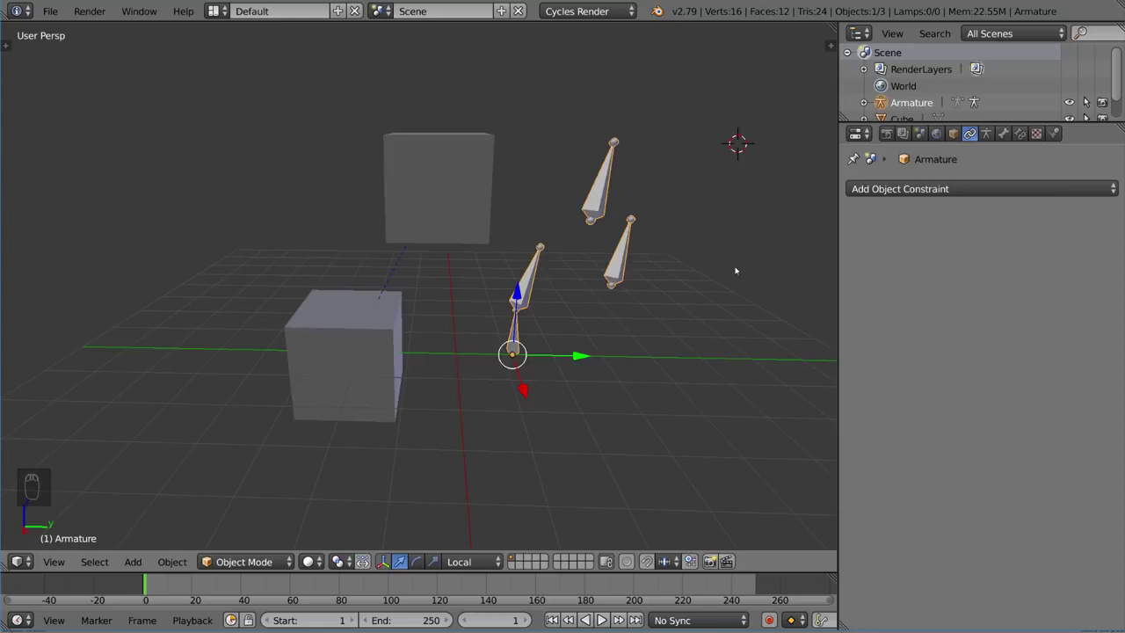